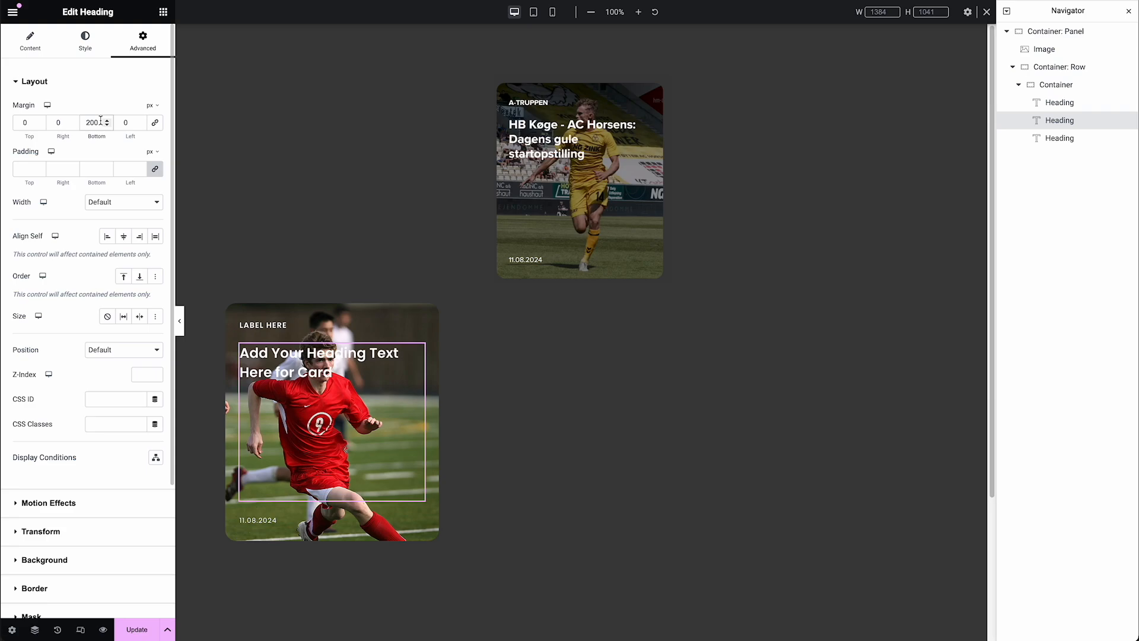
Lengthen the card's main heading by pasting copies of "Add Your Heading Text Here for Card" into its title.
double_click(90, 122)
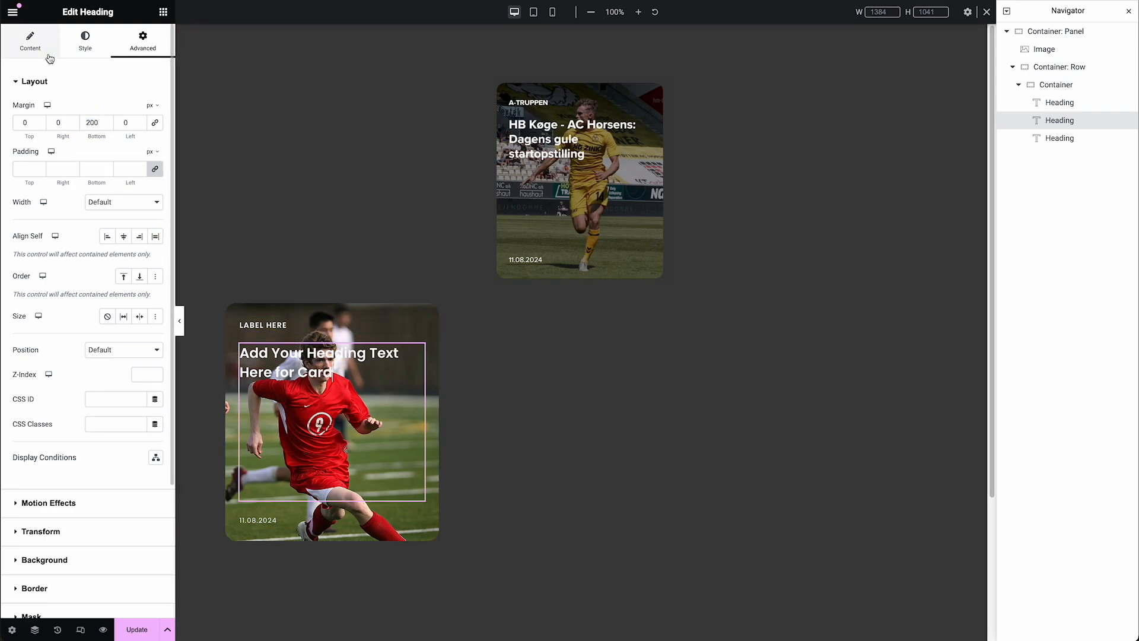
click(31, 41)
triple_click(103, 144)
key(super+c)
click(115, 142)
key(super+v)
key(super+v)
key(super+v)
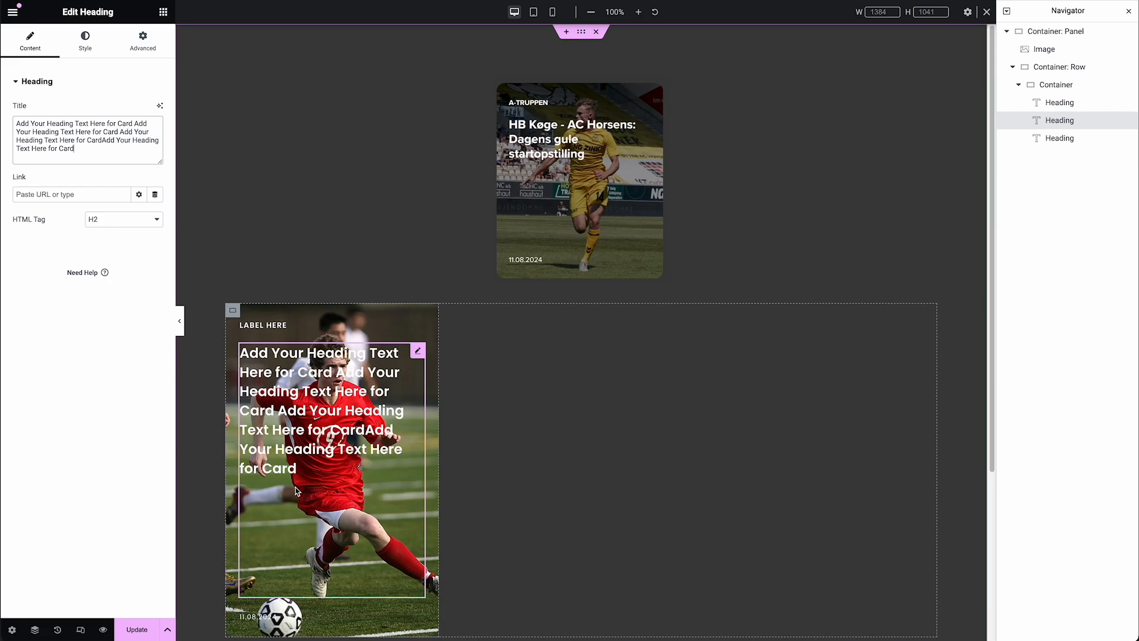
Cut the main heading's title down to "Add Your Heading Text Here" and clear its margin values.
drag(113, 152, 114, 127)
key(BackSpace)
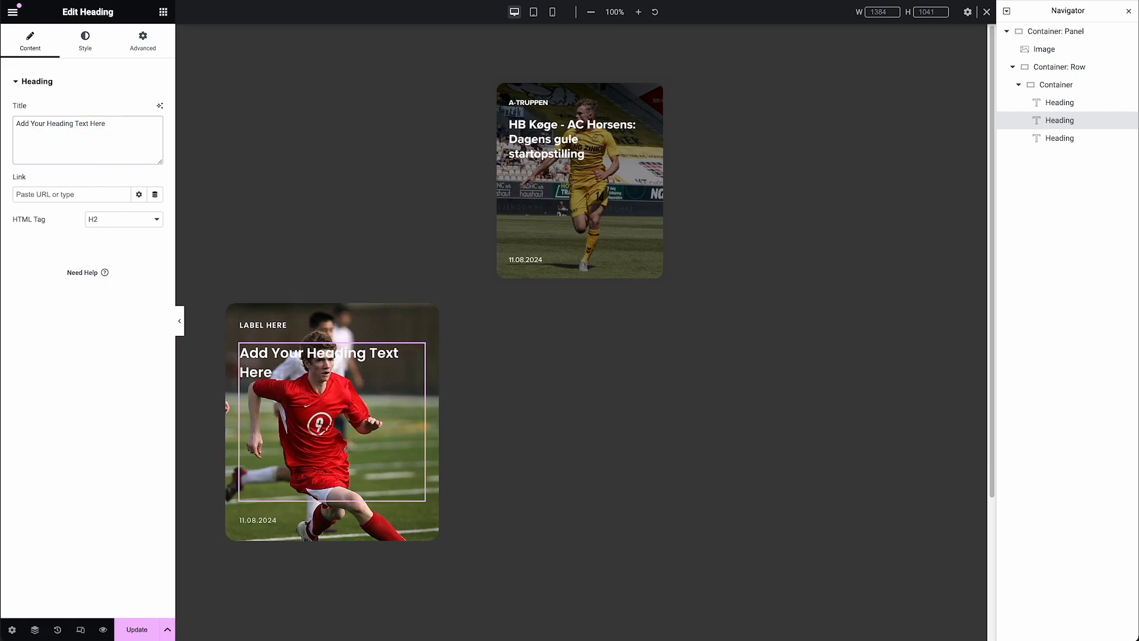
click(143, 42)
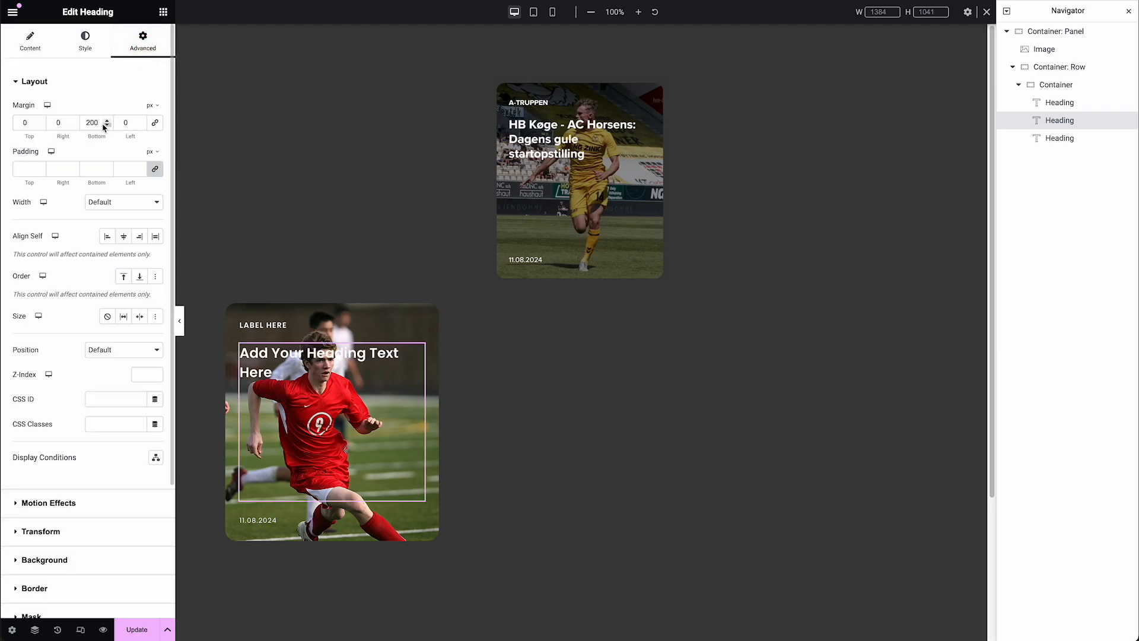
drag(99, 123, 79, 121)
text(0)
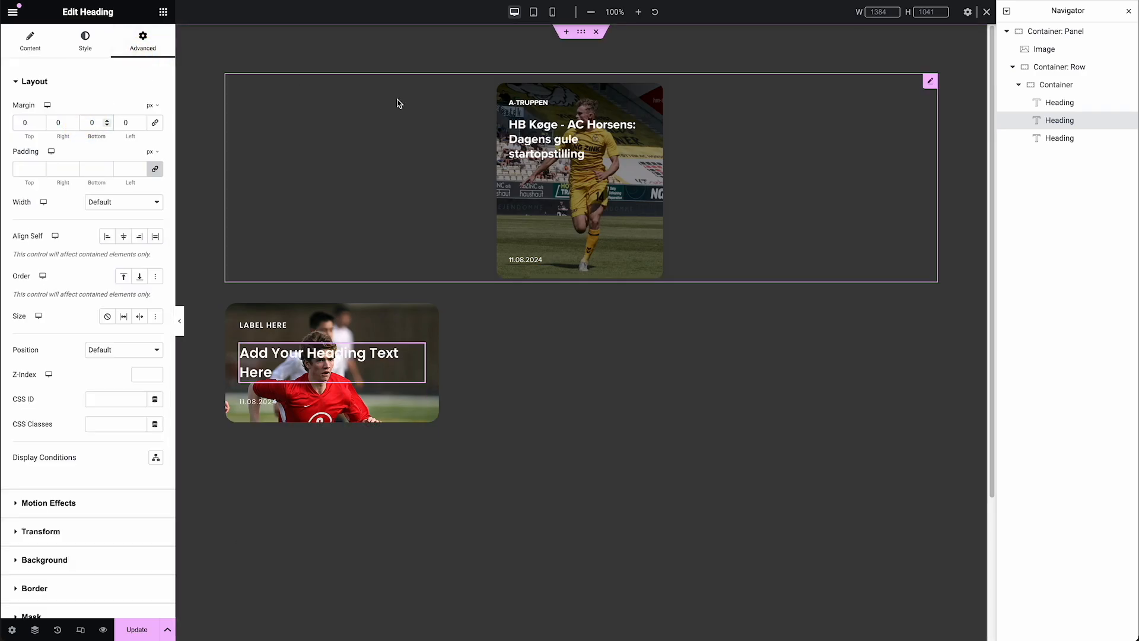
click(129, 123)
key(BackSpace)
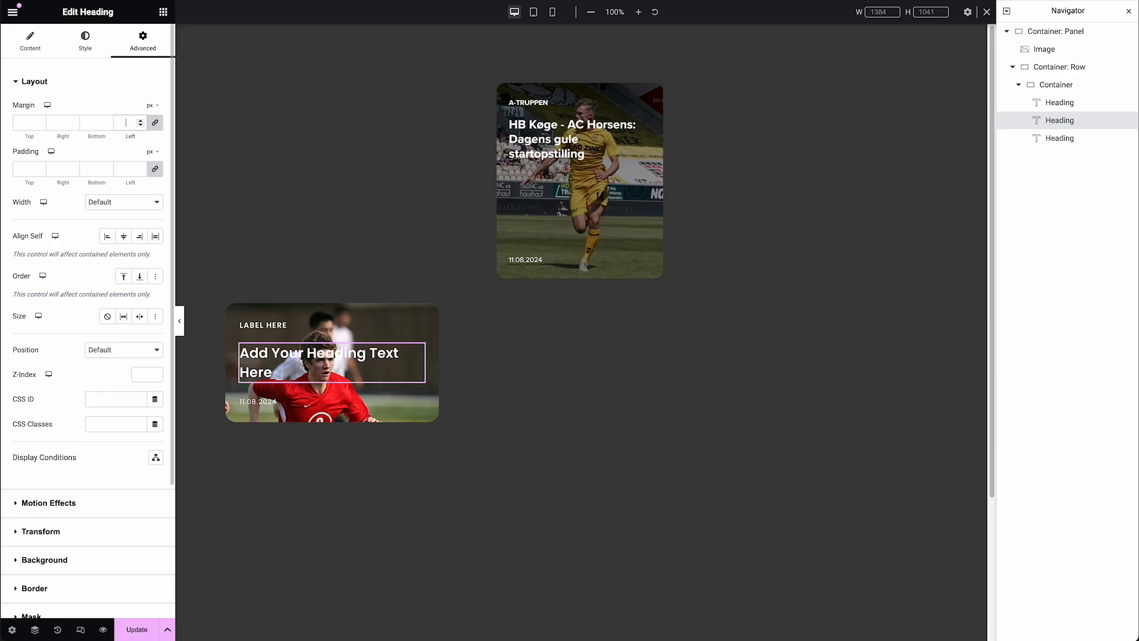
Try a Spacer widget between the main heading and the date, varying its space up to 62 px, and delete it.
click(163, 12)
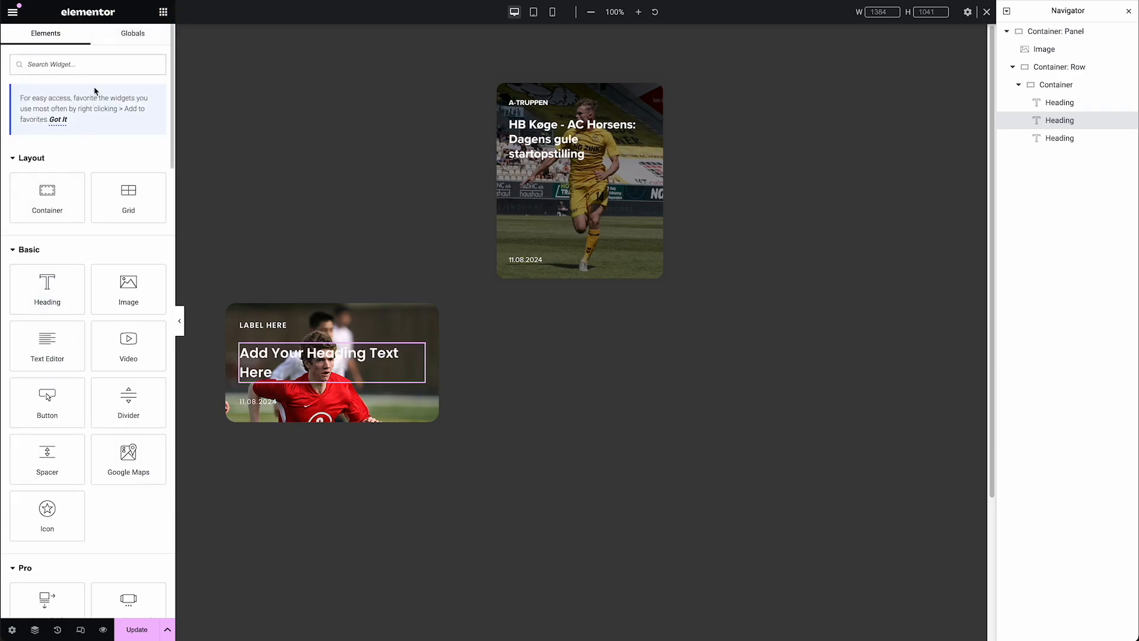
text(spacer)
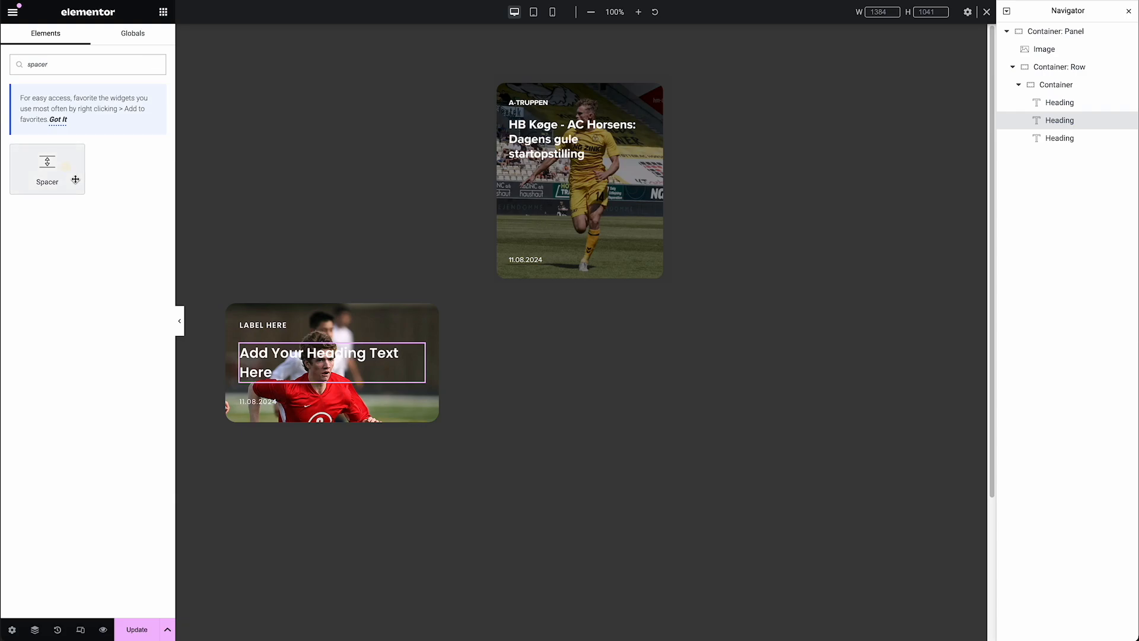
drag(73, 177, 326, 377)
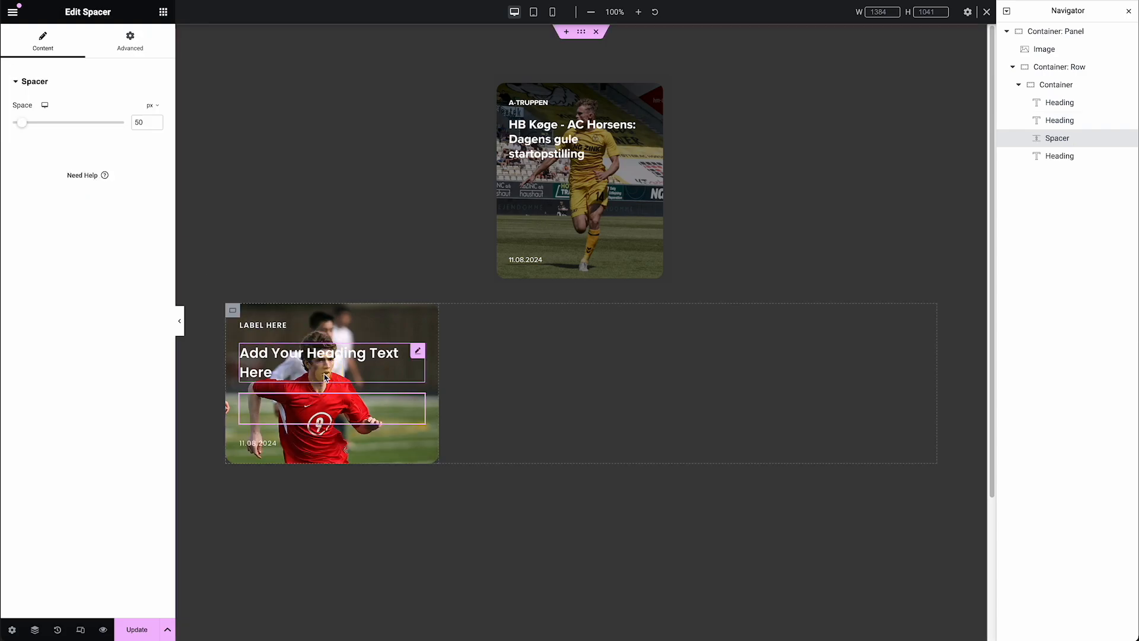
mouse_move(21, 123)
mouse_down()
mouse_move(36, 129)
mouse_move(16, 123)
mouse_up()
click(150, 105)
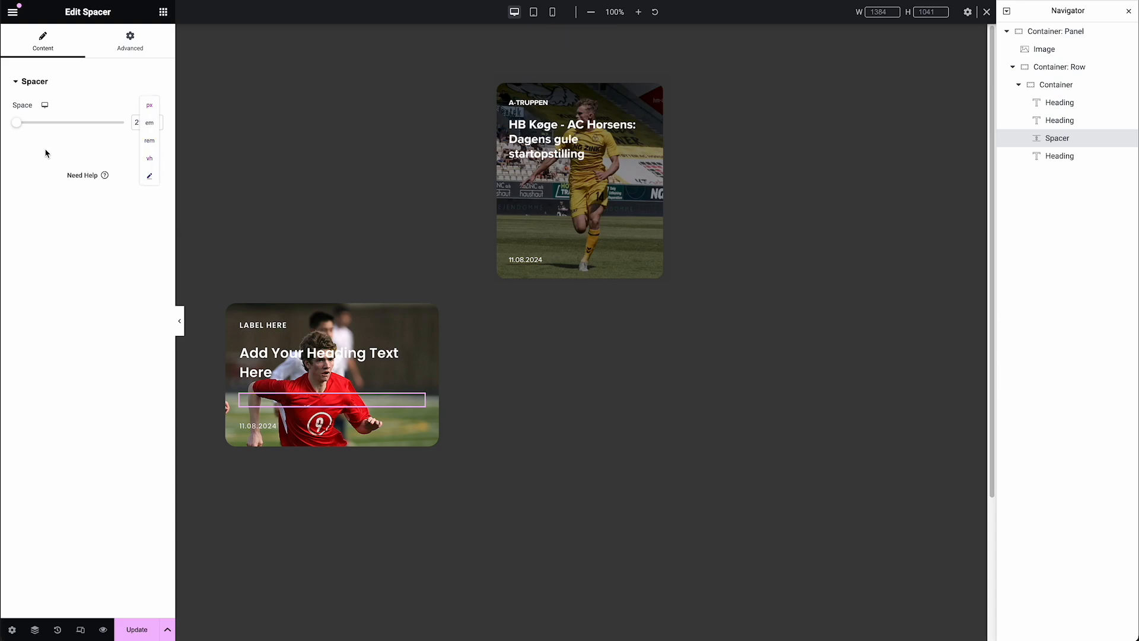
click(27, 128)
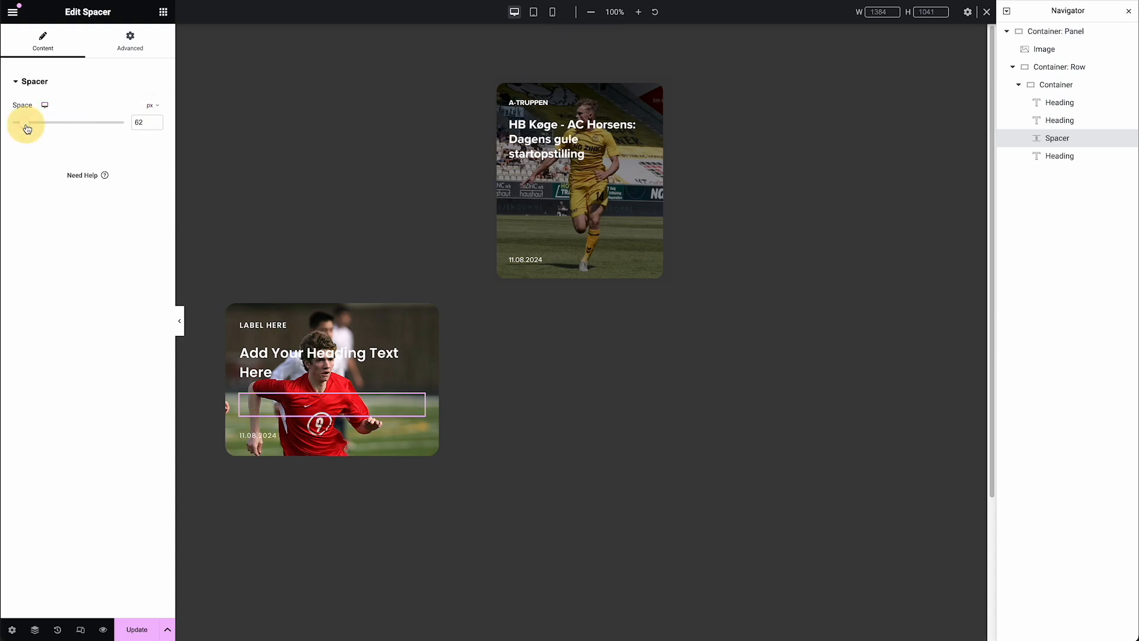
key(Delete)
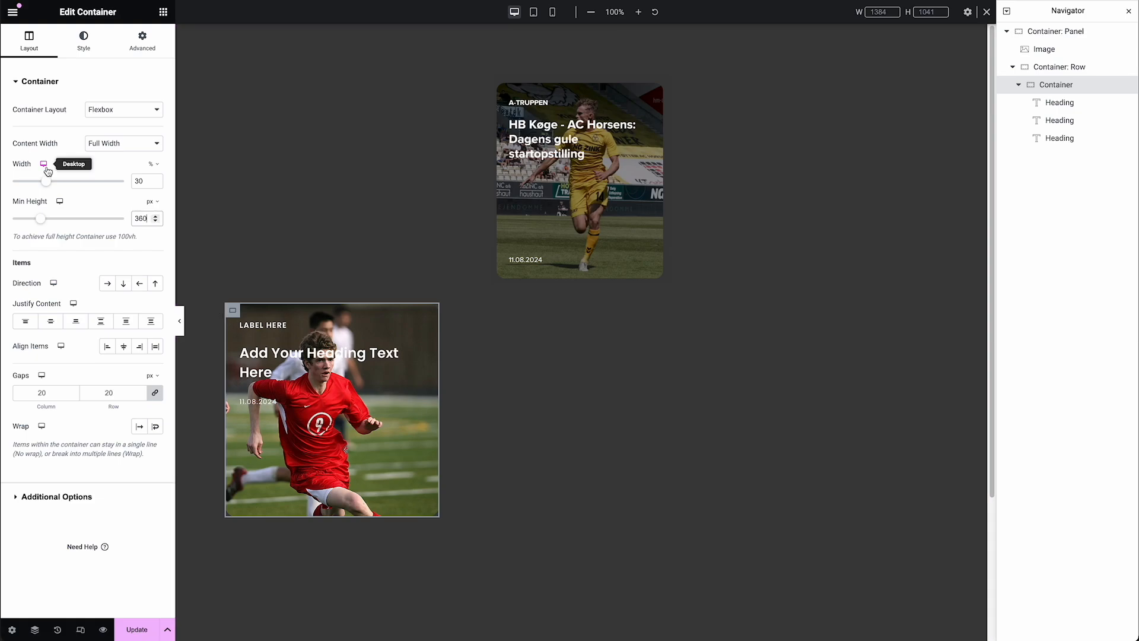
click(157, 204)
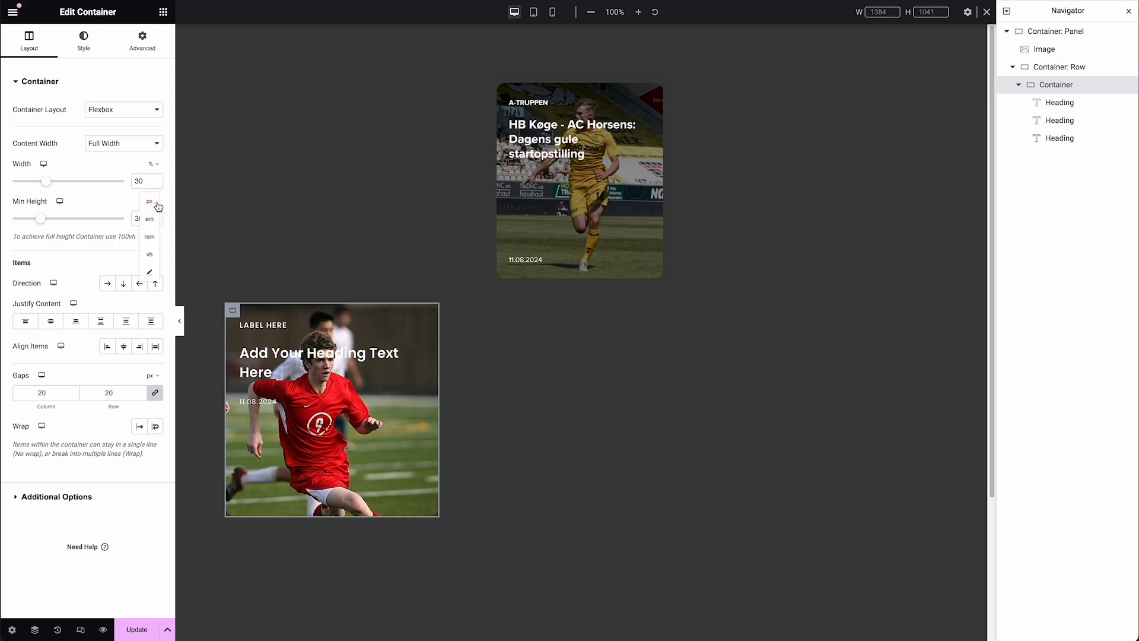
click(124, 268)
Set the size of the card's main heading to Grow.
click(341, 377)
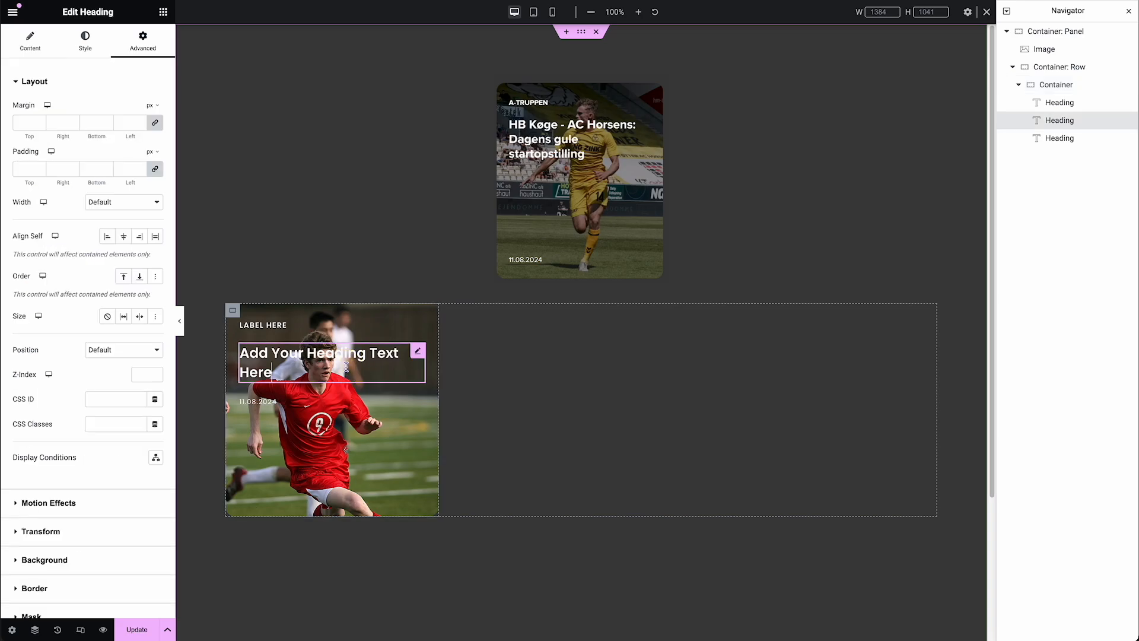
click(157, 47)
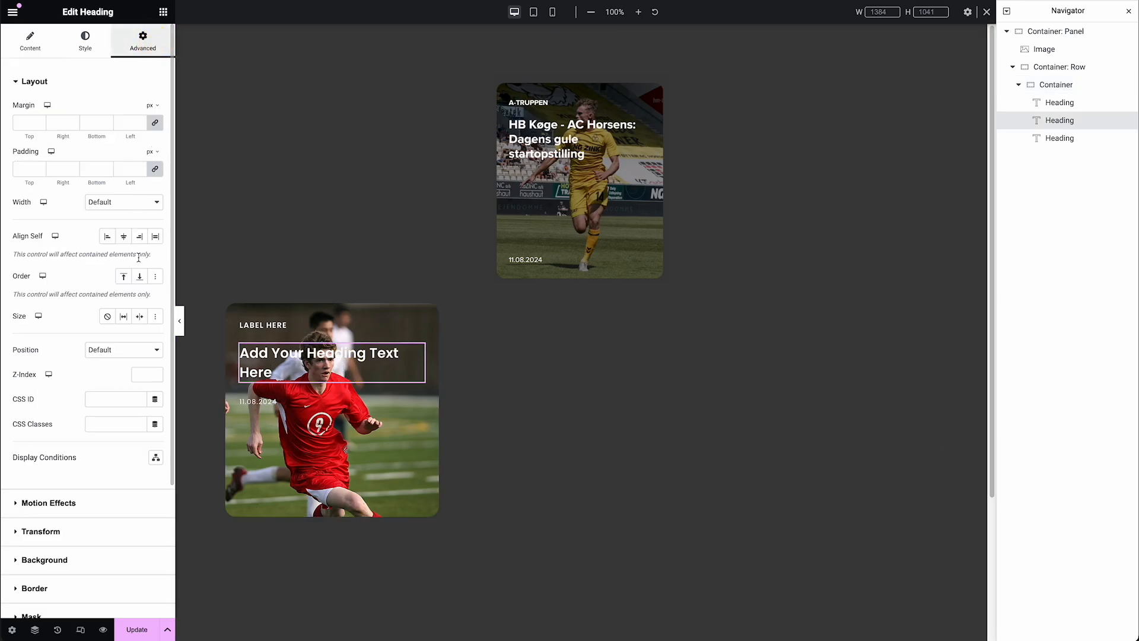
click(124, 318)
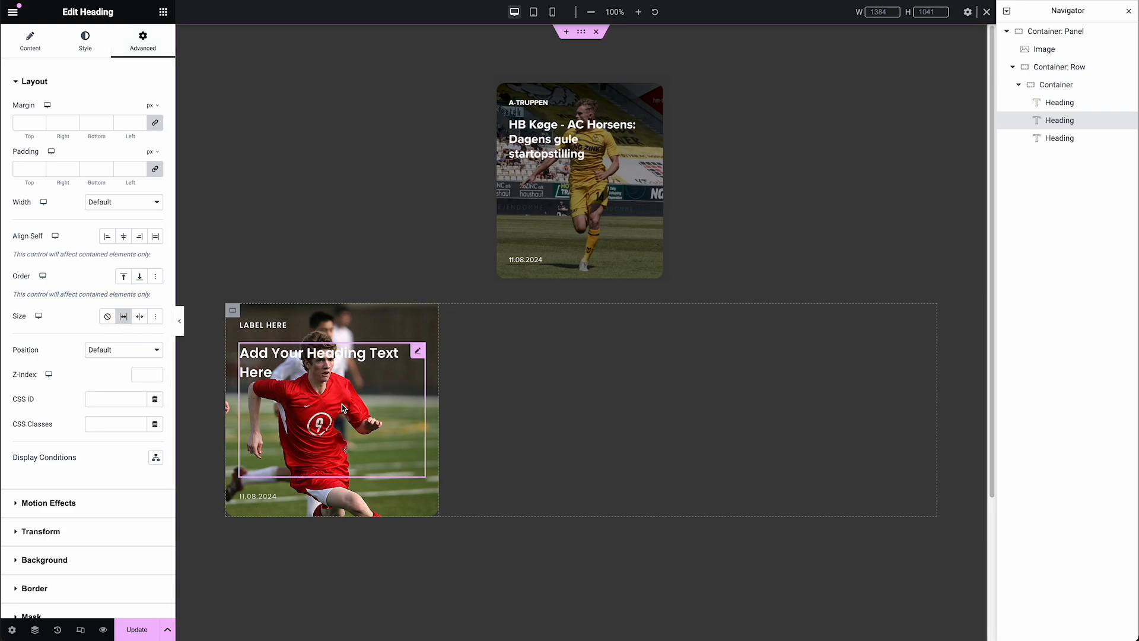
Try a longer main heading by repeatedly adding "Add Your Heading Text Here for Card" to its title, and undo the added text.
click(271, 412)
click(149, 131)
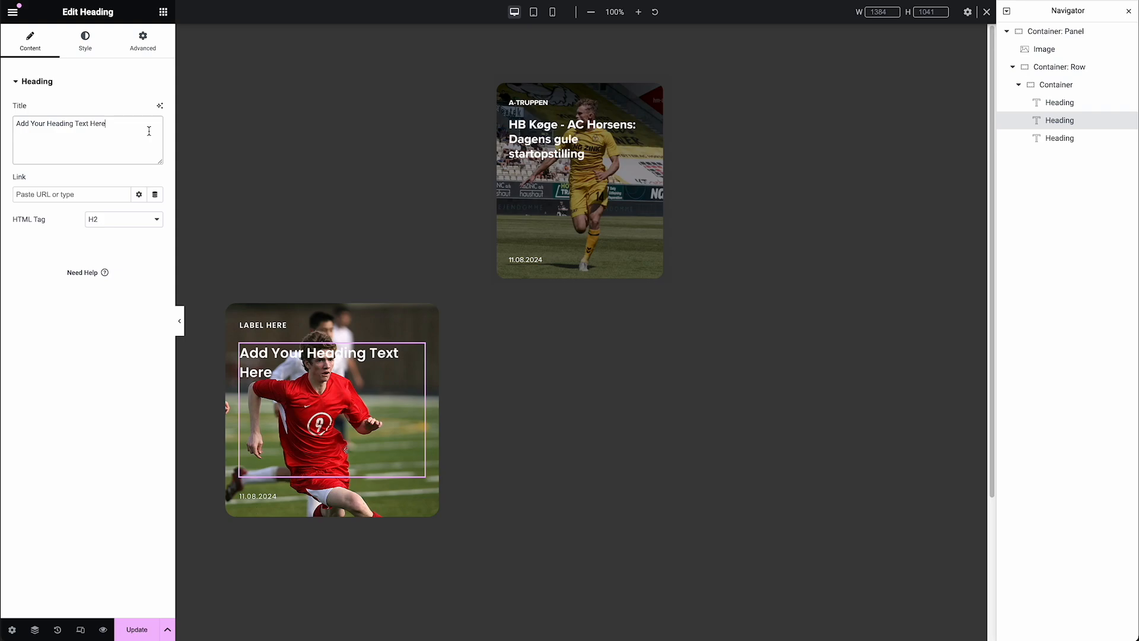
text(Add Your Heading Text Here for Card)
text(Add Your Heading Text Here for Card)
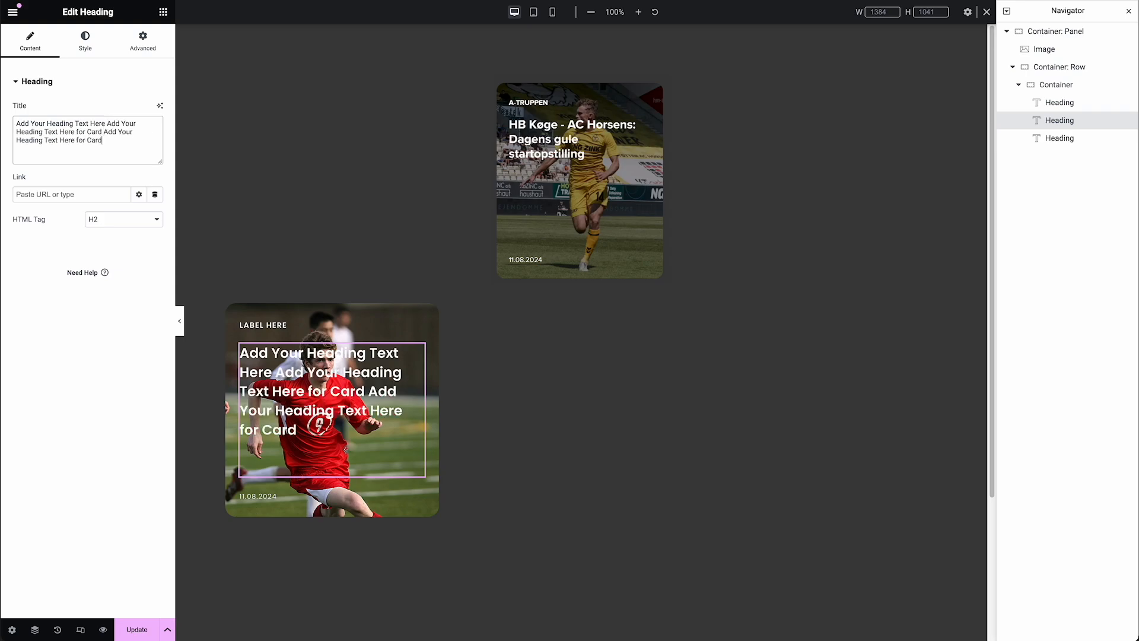
text(Add Your Heading Text Here for Card)
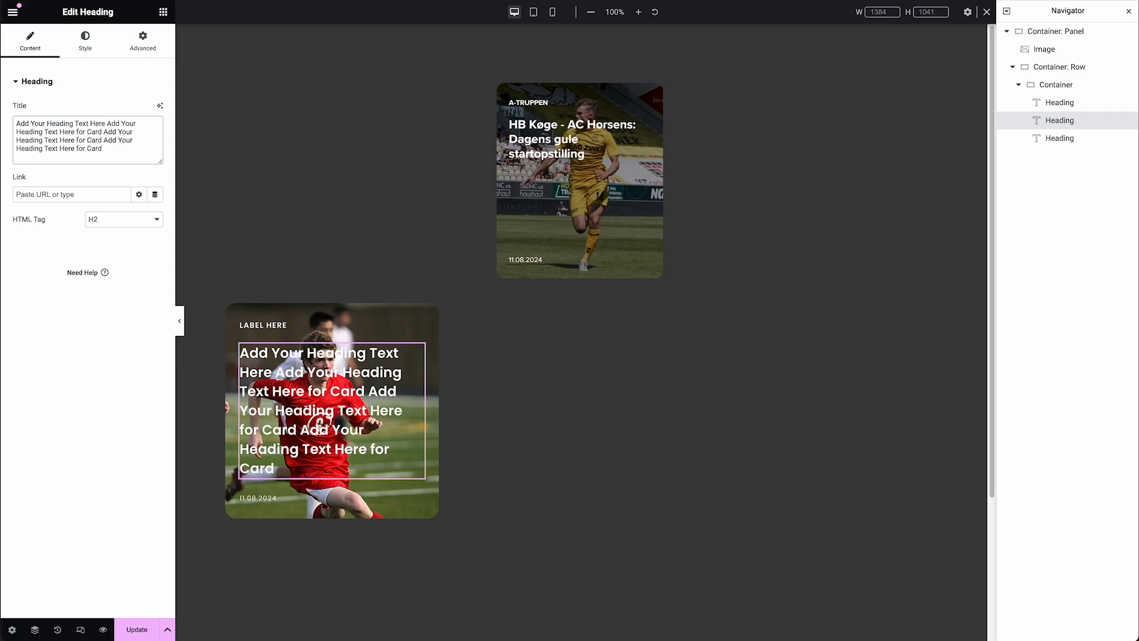
text(Add Your Heading Text Here for Card)
key(super+z)
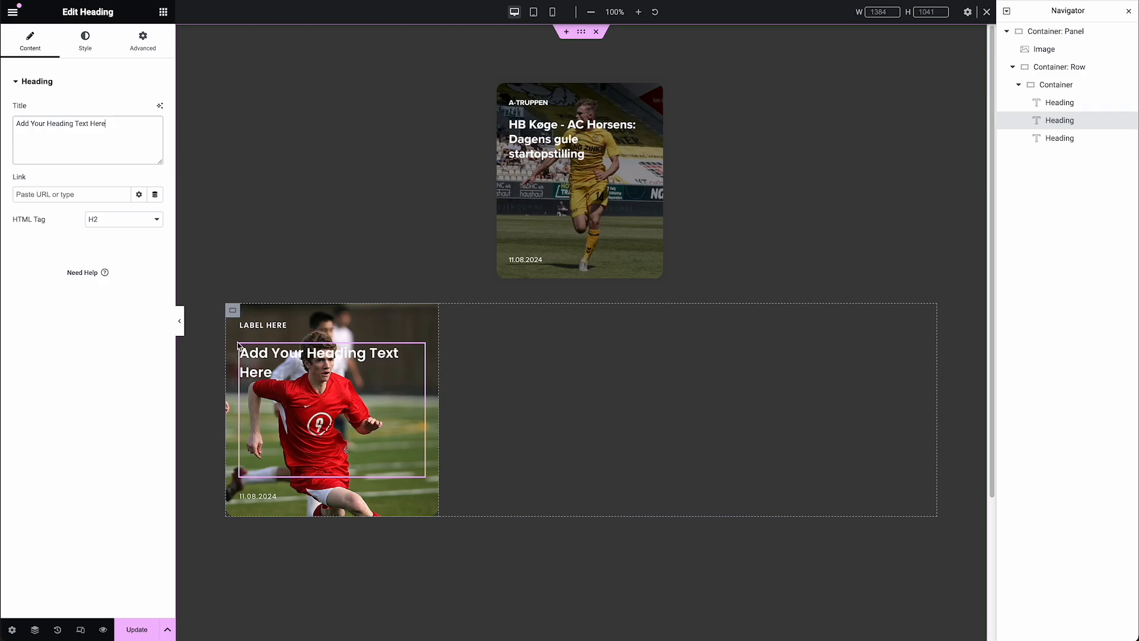
Rename the card's container as "Container: Column".
click(232, 310)
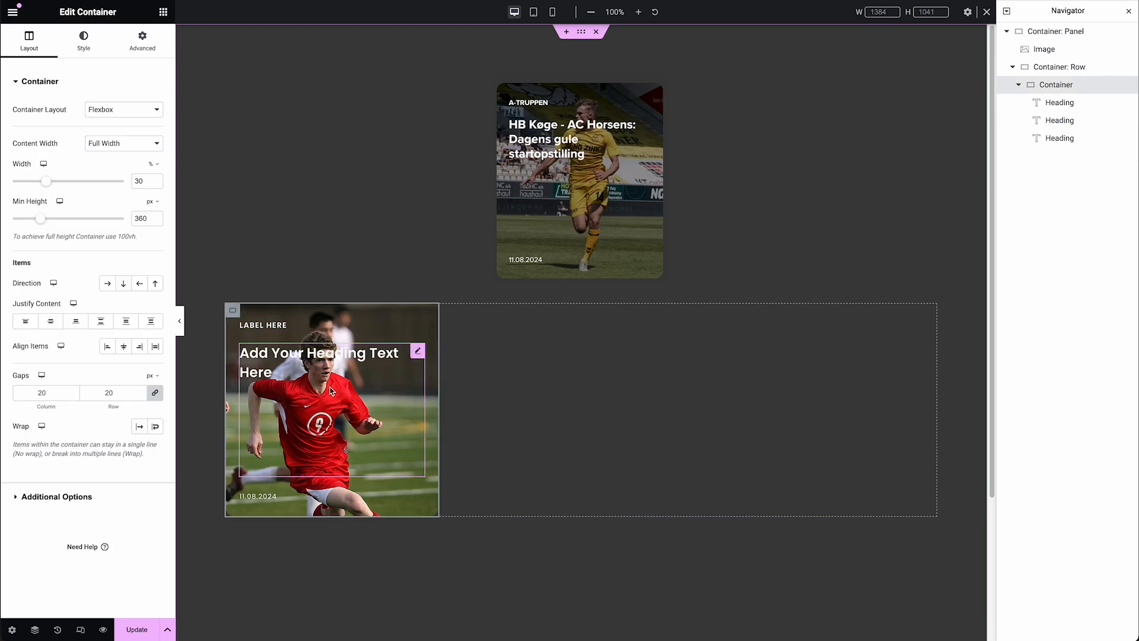
double_click(1057, 84)
text(: Column)
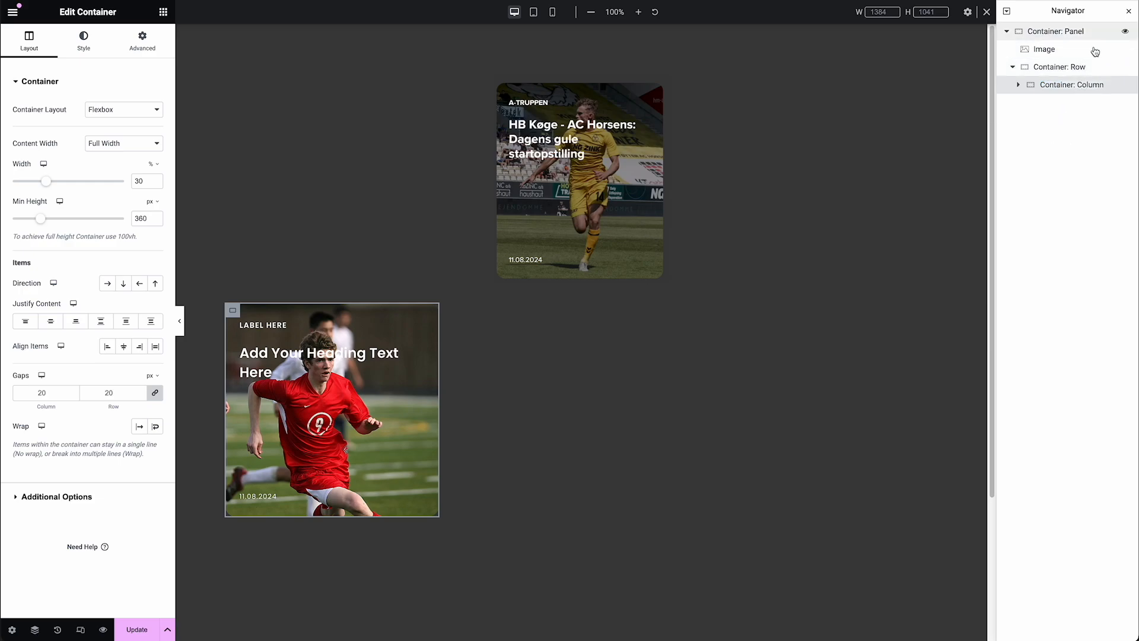
Give the card column a classic background overlay in black #000000 with an opacity of 1.
click(83, 42)
click(89, 483)
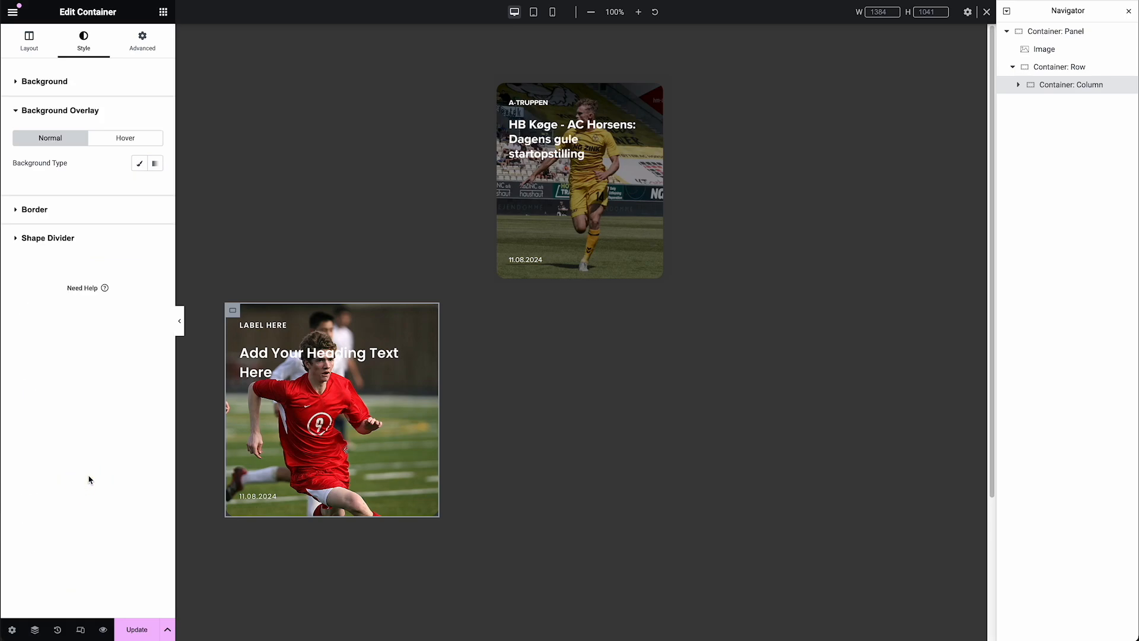
click(140, 168)
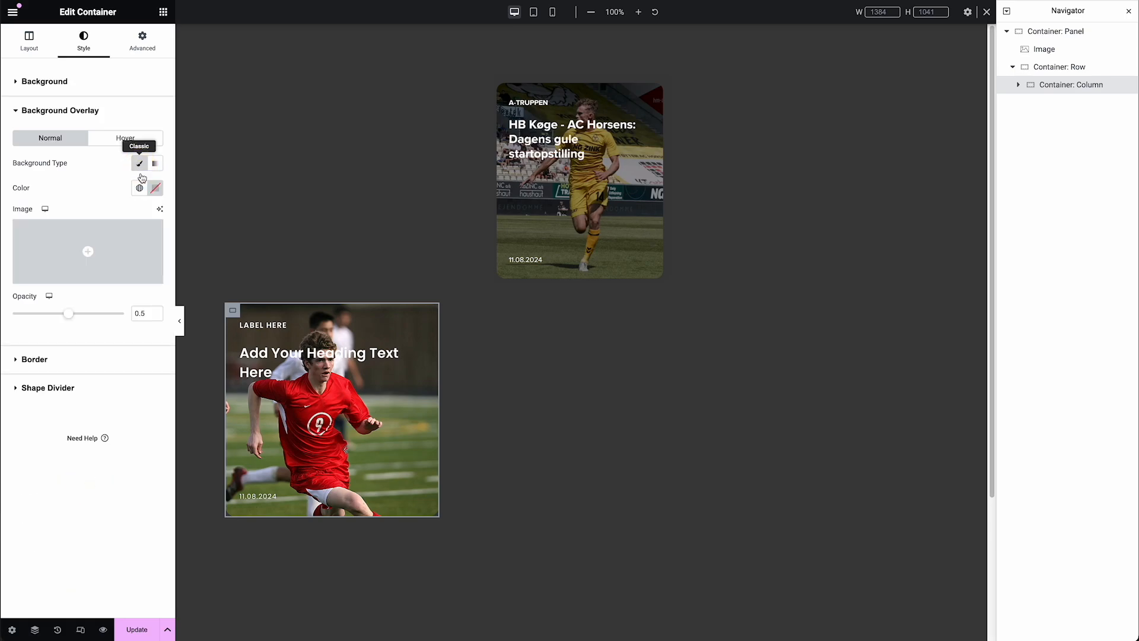
click(155, 188)
drag(102, 291, 89, 377)
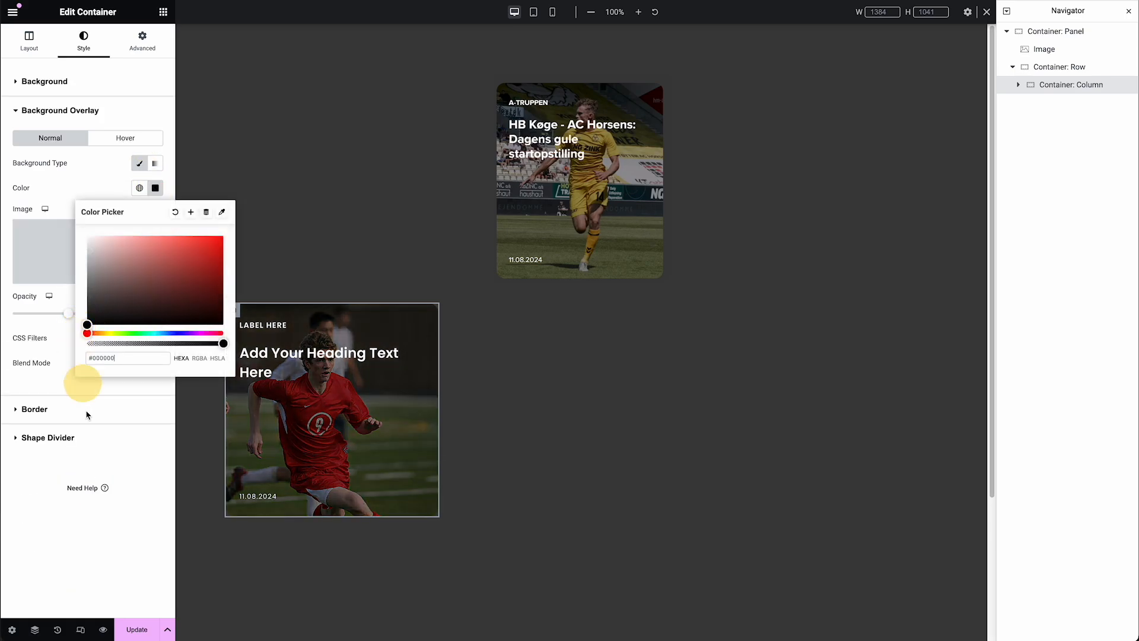
drag(68, 313, 158, 317)
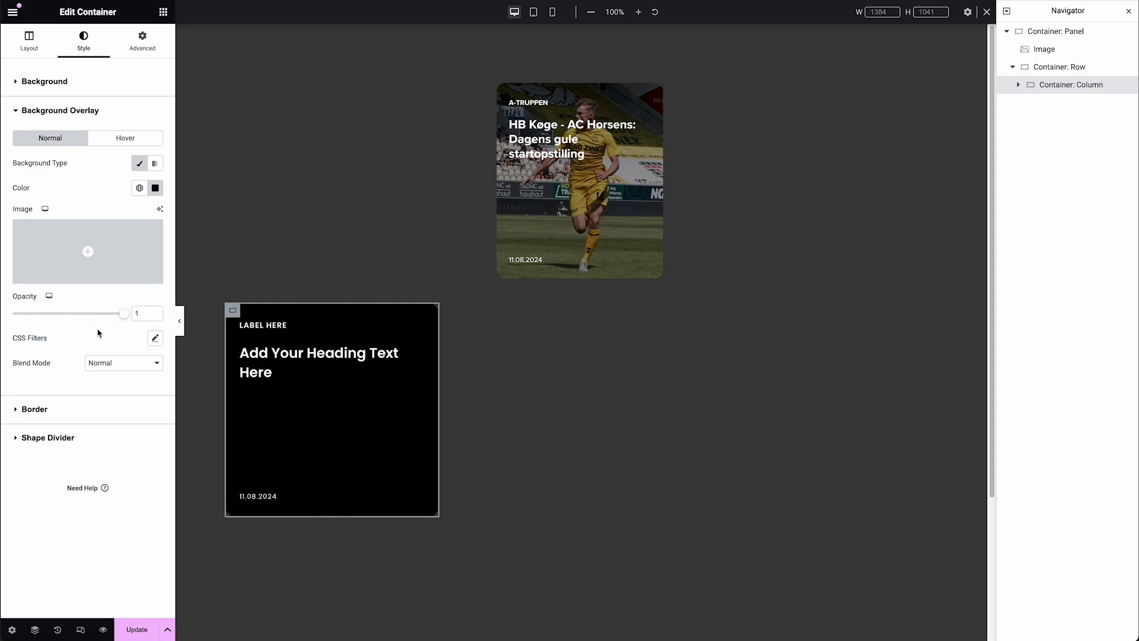
Switch the black overlay color to RGBA and lower its alpha to make it partly transparent.
click(155, 187)
click(199, 358)
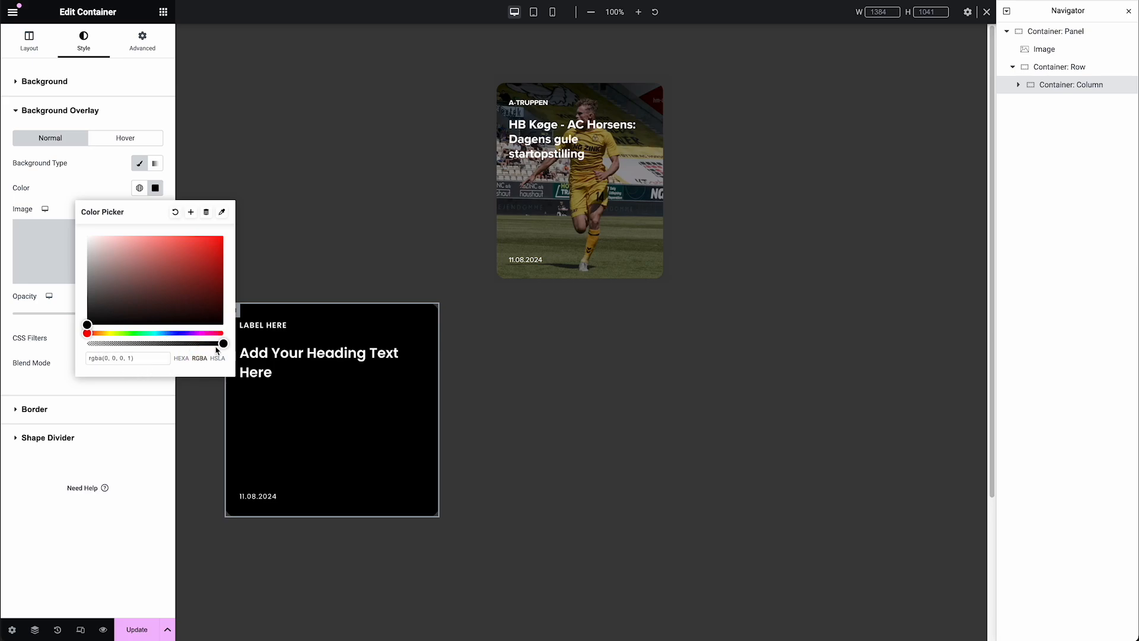
drag(219, 344, 147, 353)
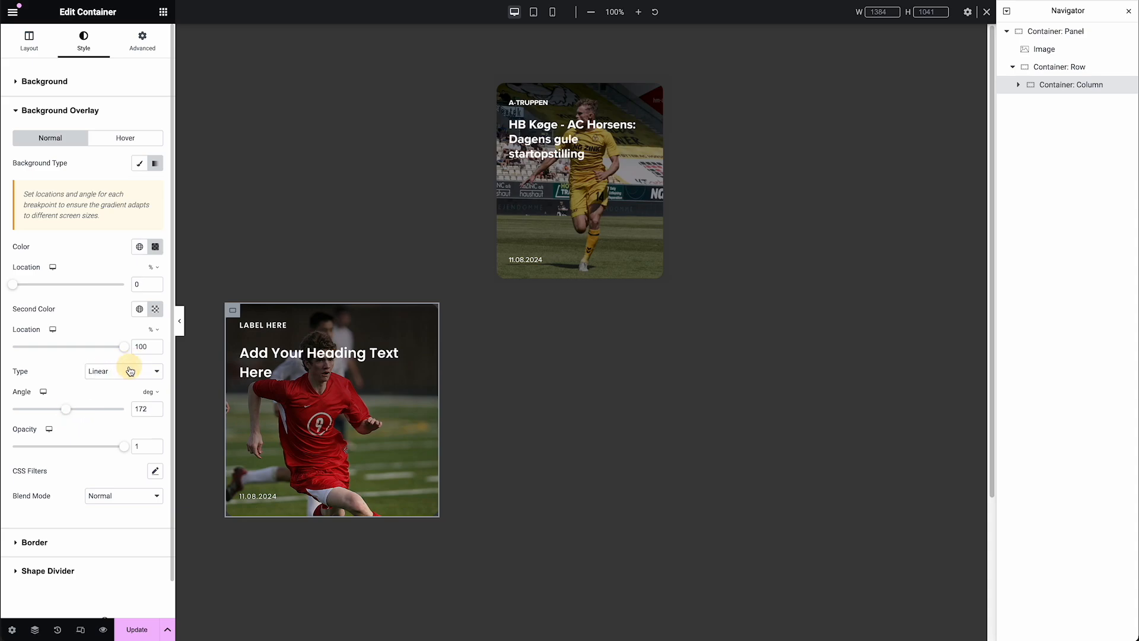
Try the Radial gradient type on the card's background overlay and return it to Linear.
click(127, 371)
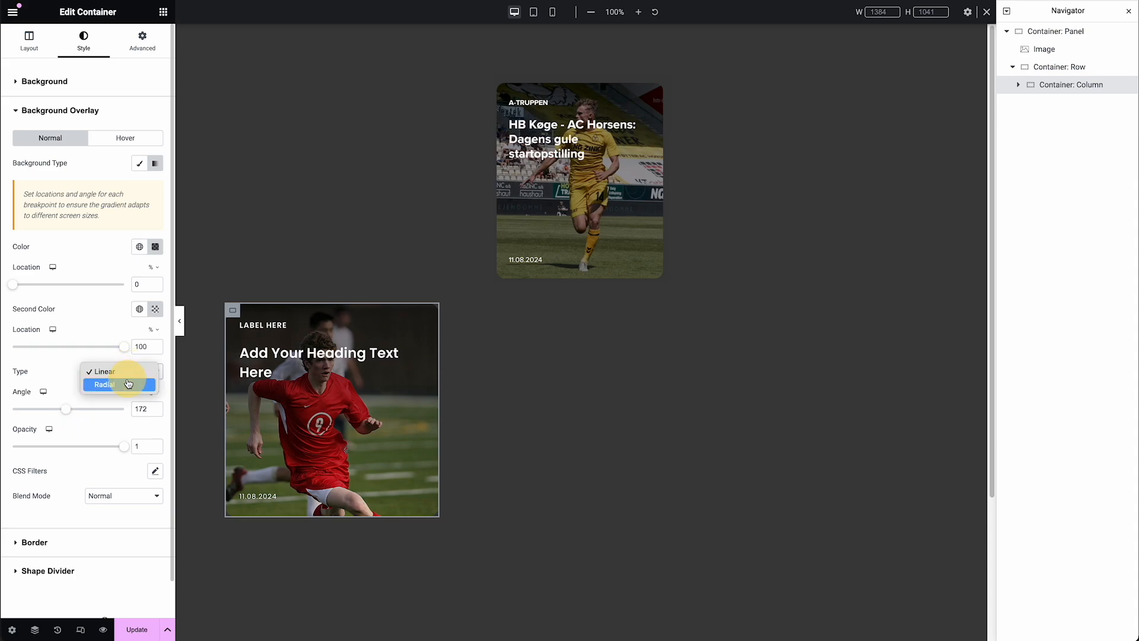
click(104, 385)
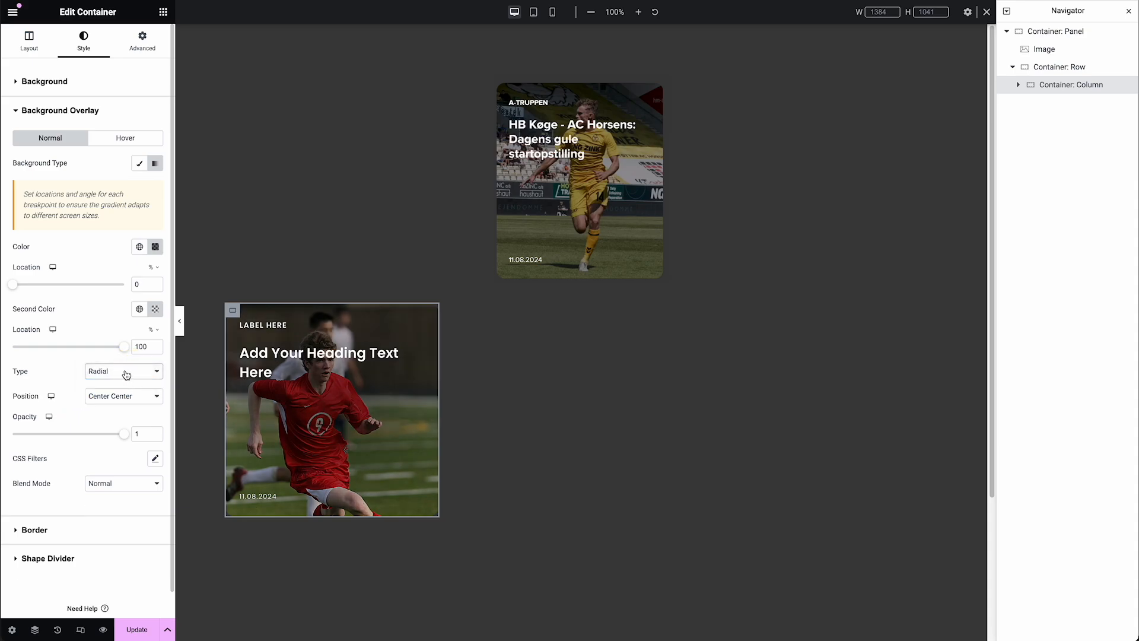
click(125, 372)
click(105, 359)
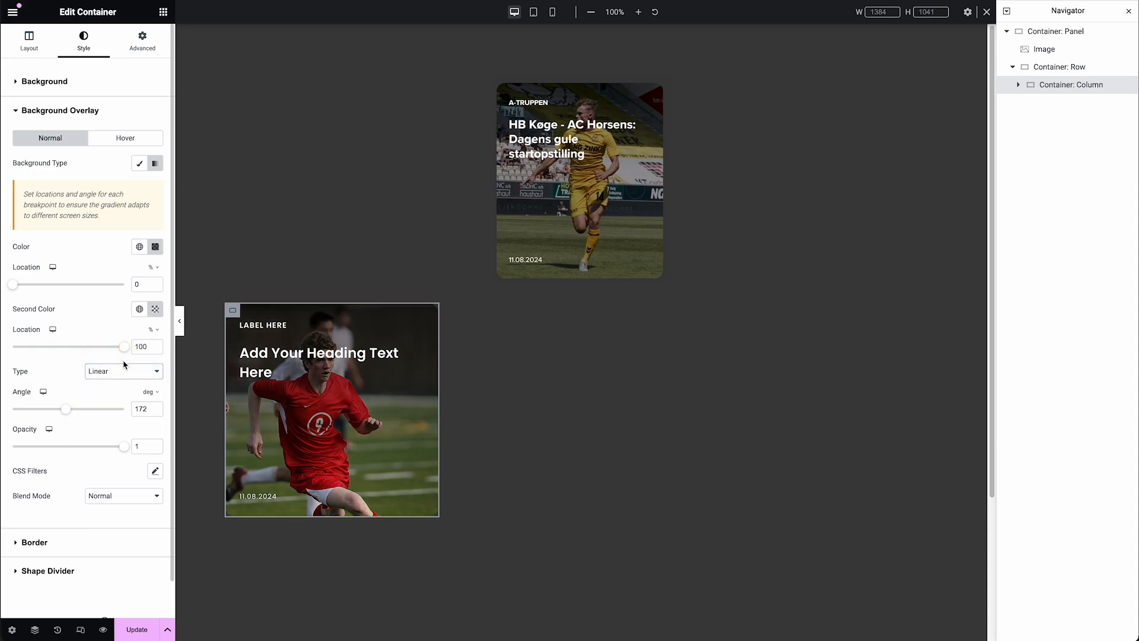
Duplicate the "Container: Column" card within the row container.
right_click(1047, 88)
click(1051, 125)
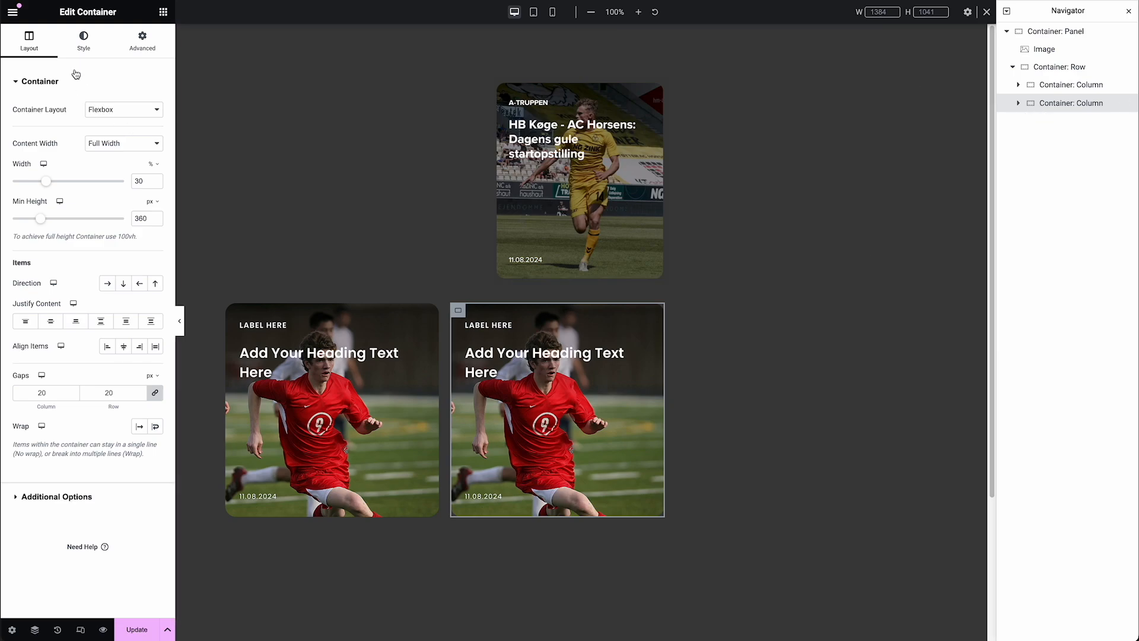
Replace the second card's background photo with the goalkeeper image and give it a custom position with an X offset of -26 px.
click(82, 43)
click(89, 218)
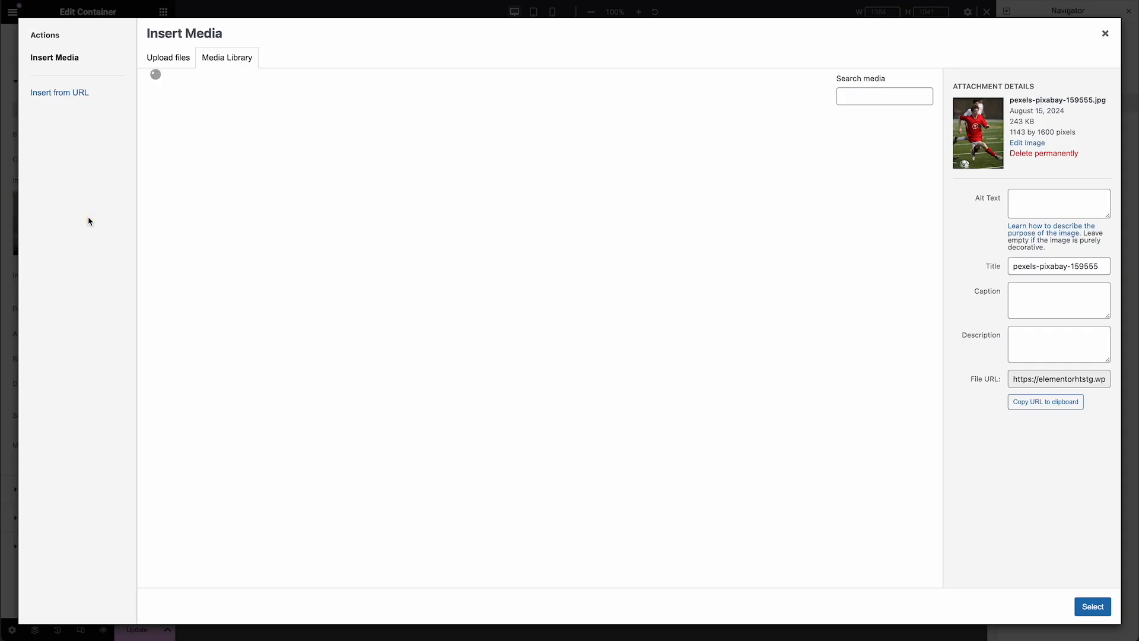
click(123, 309)
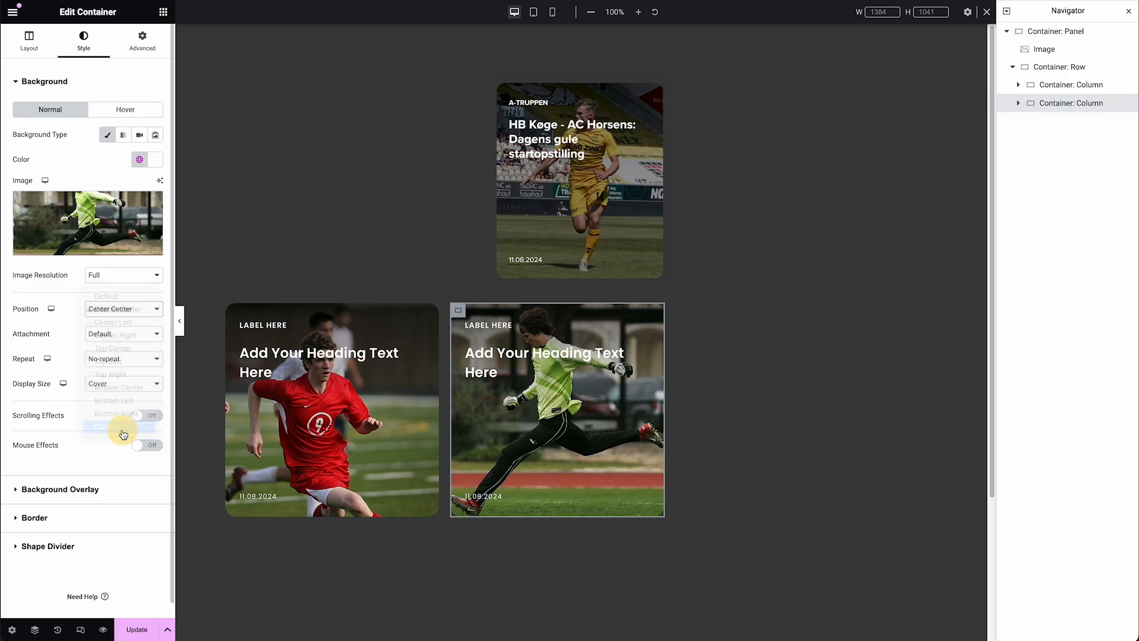
click(113, 404)
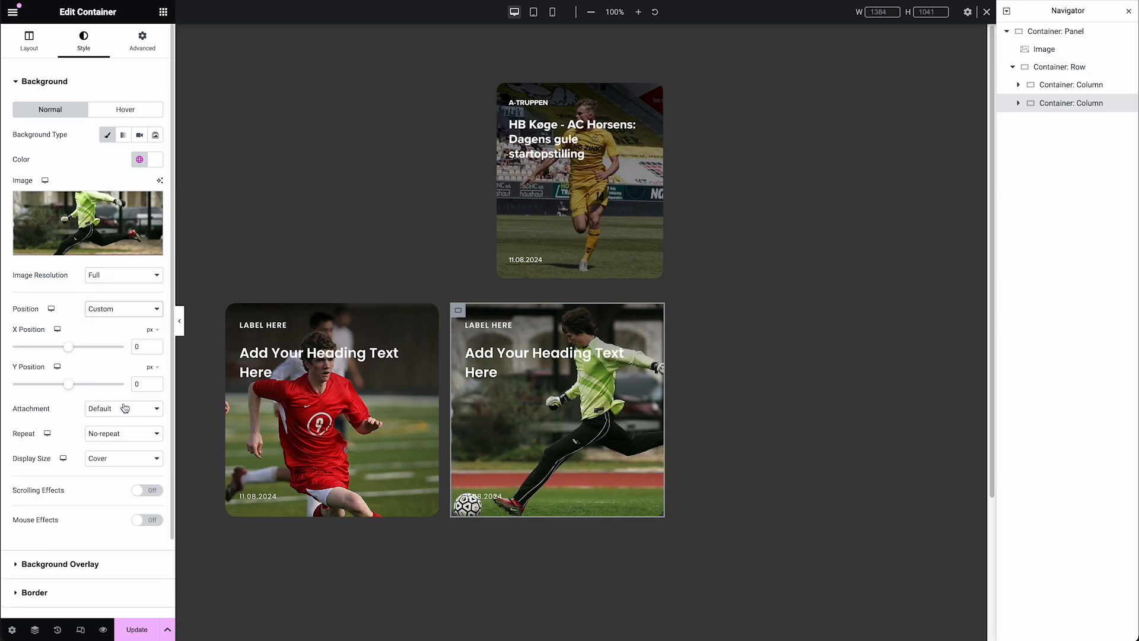
drag(68, 353, 66, 350)
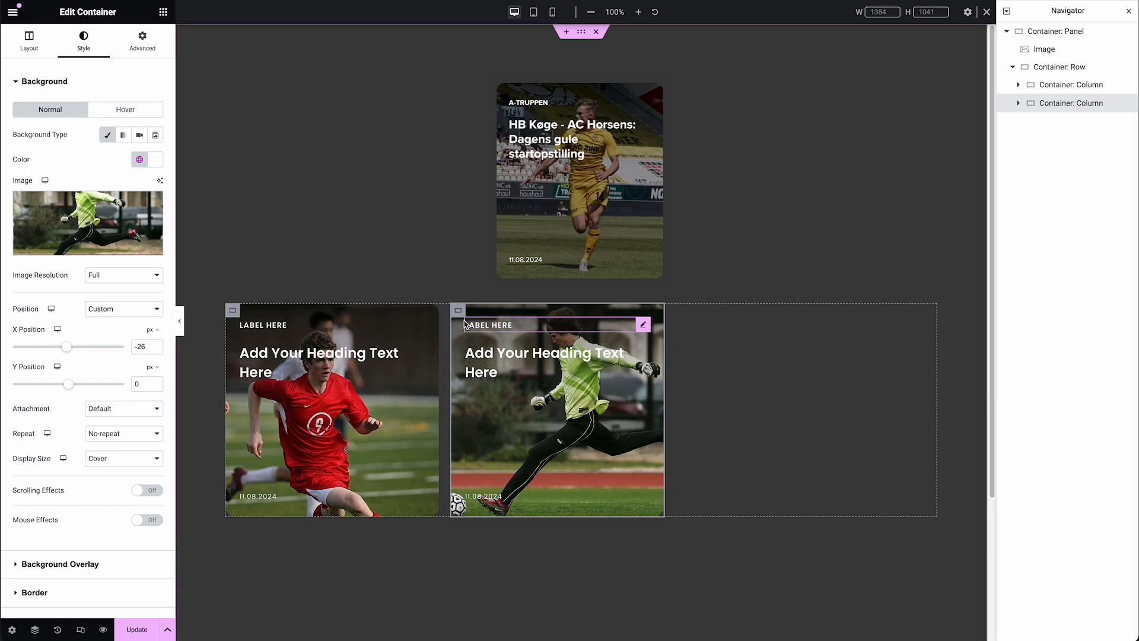
Set the second color of the second card's background overlay gradient to the semi-transparent black #00000026.
click(86, 565)
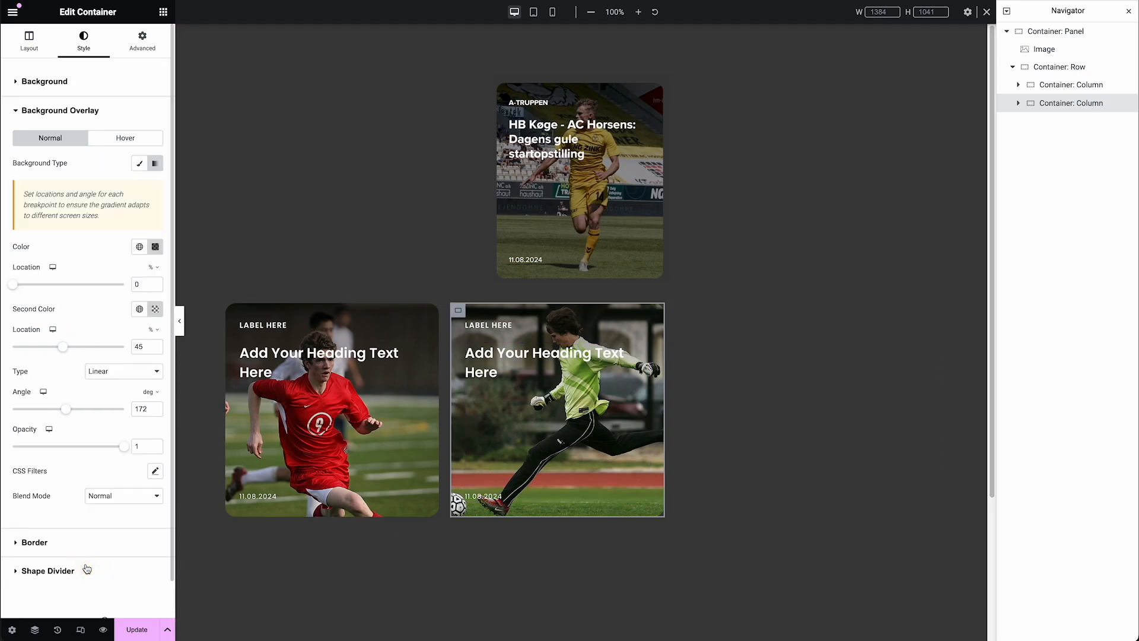
click(155, 310)
mouse_move(101, 466)
mouse_down()
mouse_move(122, 467)
mouse_move(106, 467)
mouse_up()
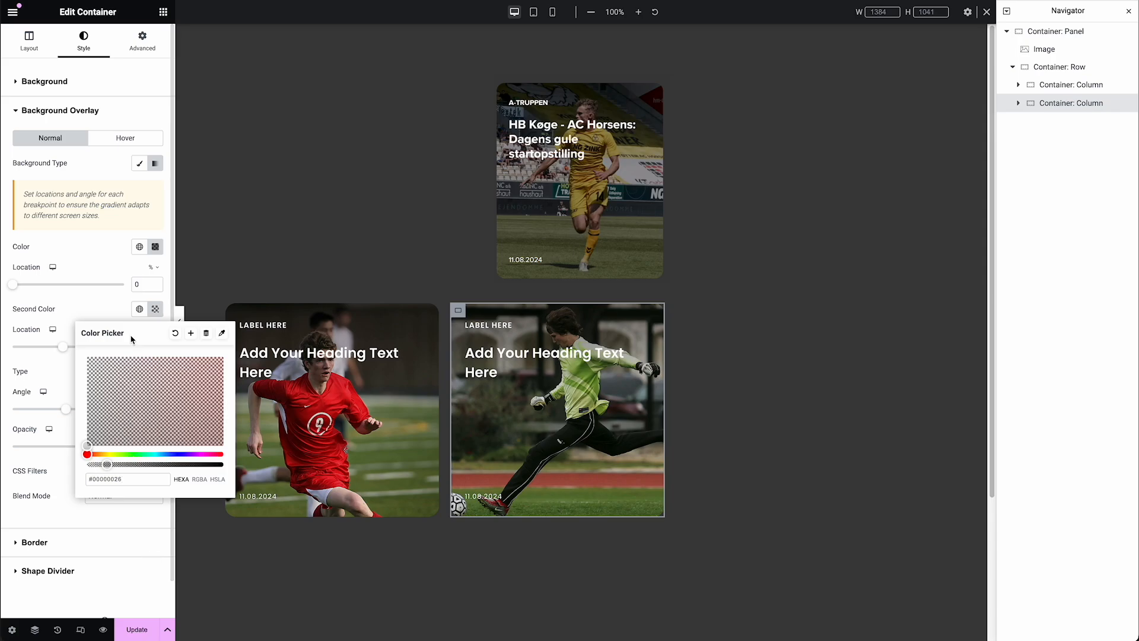
click(112, 168)
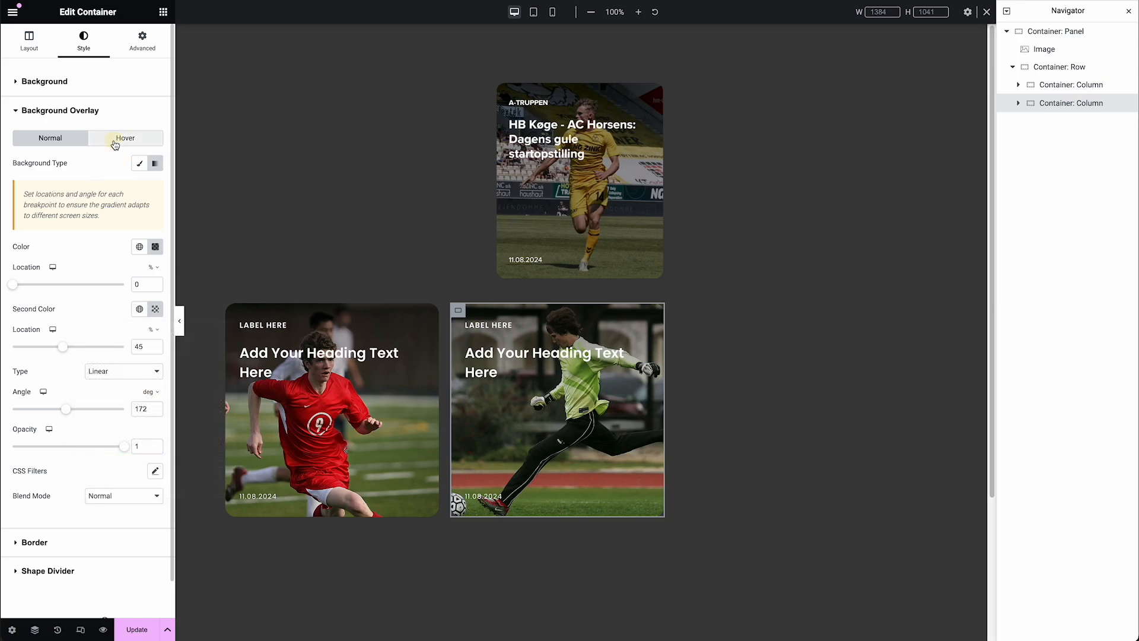
Explore the second card's hover options and try a proportional hover transform with a scale of 1.1.
click(115, 144)
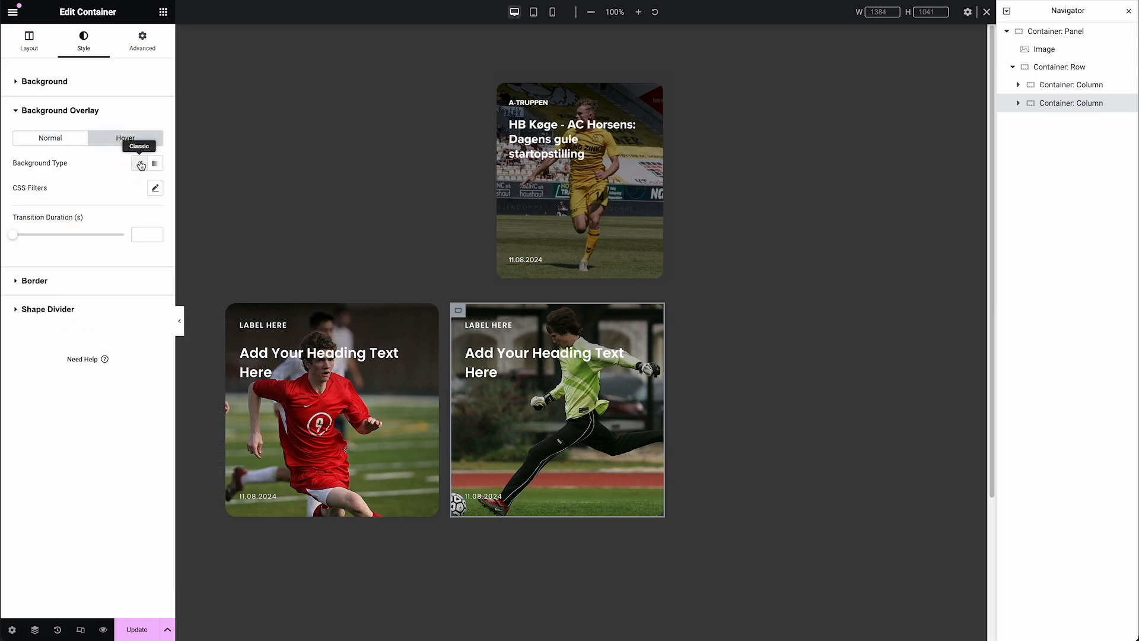
click(35, 281)
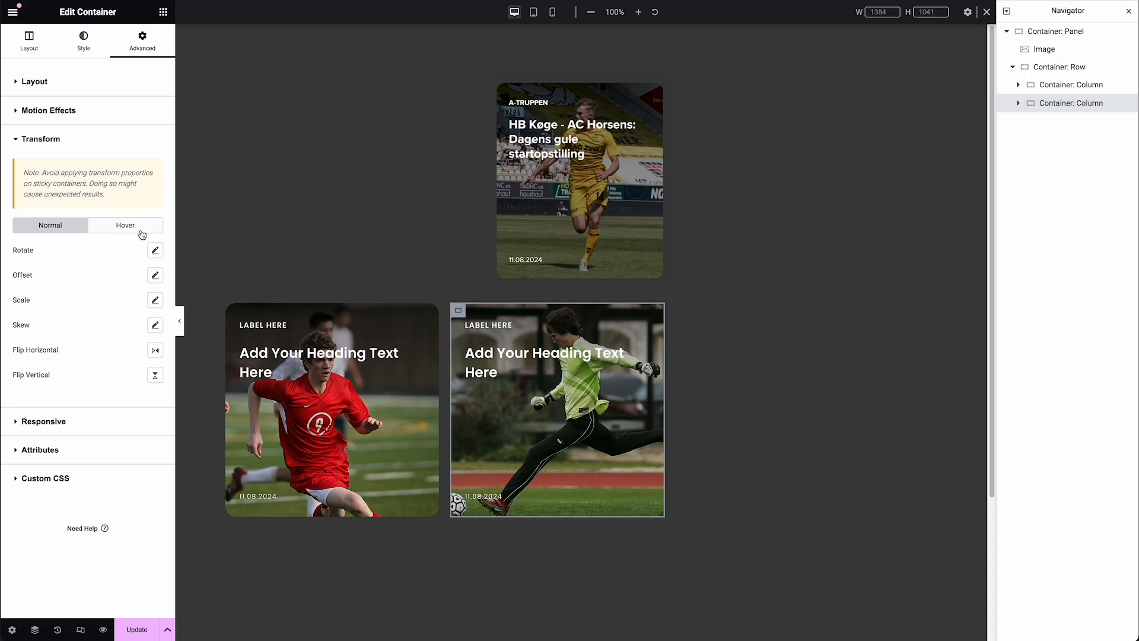
click(143, 228)
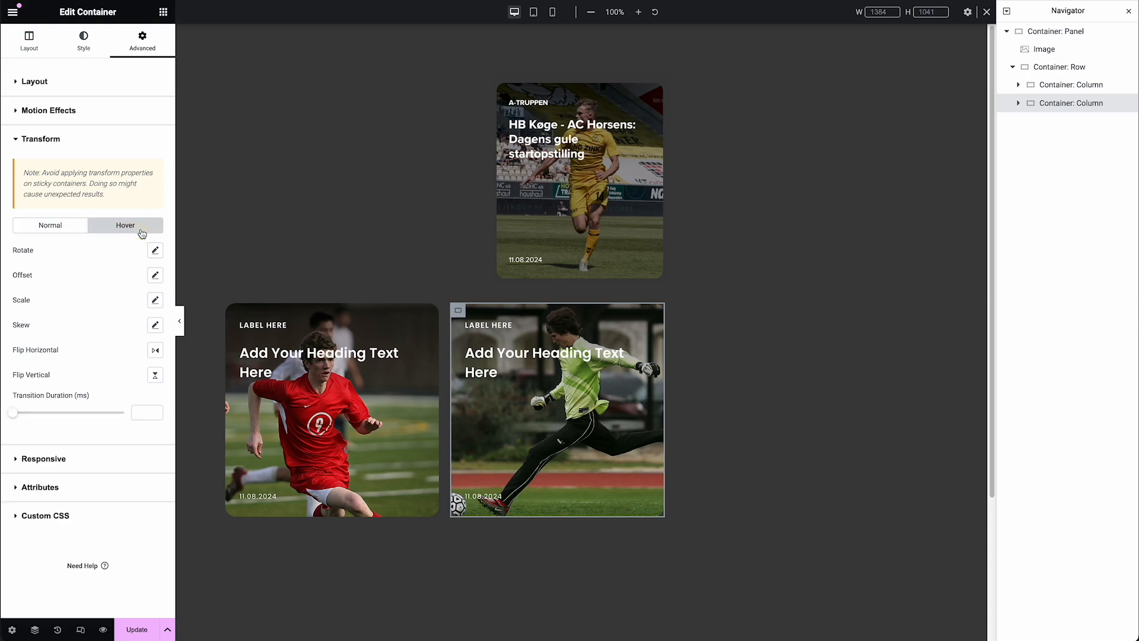
click(154, 301)
click(128, 365)
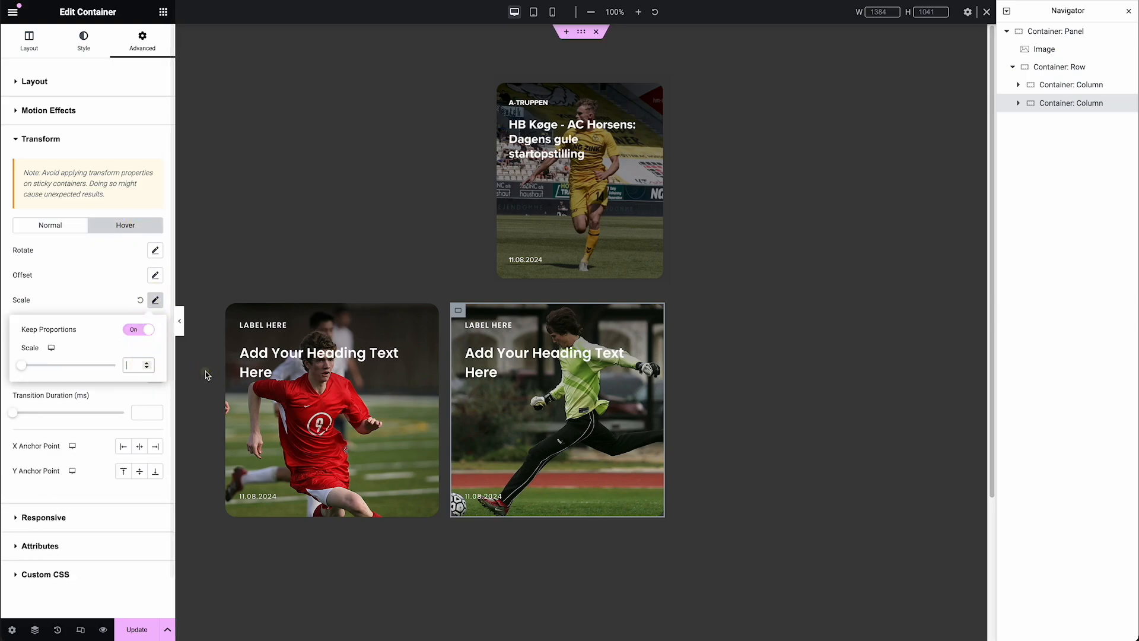
text(1.1)
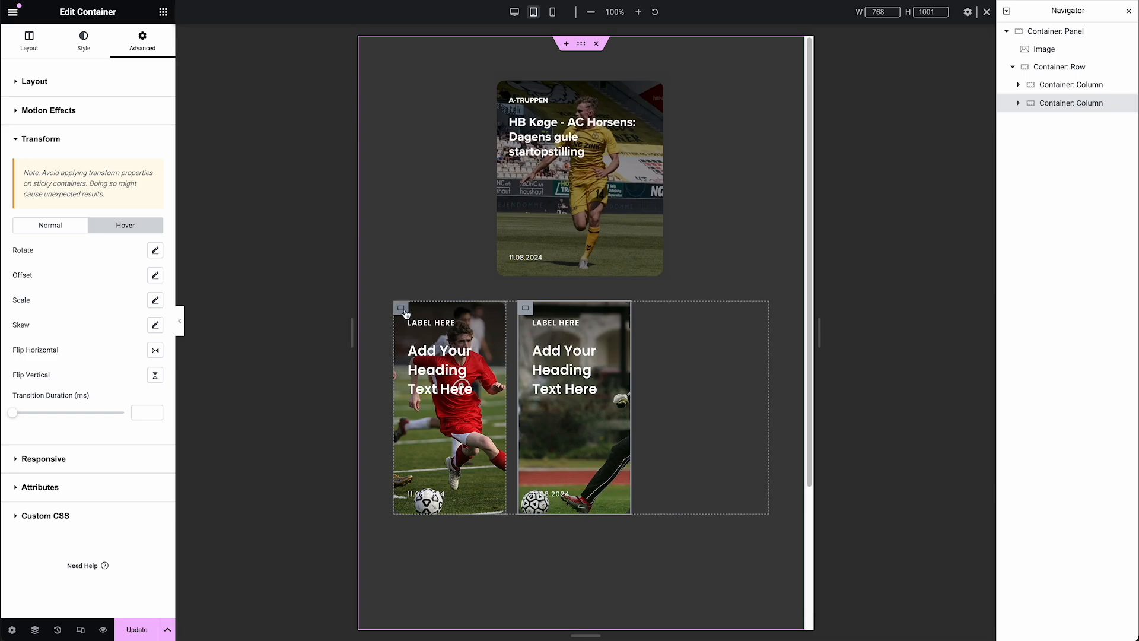
Switch to the tablet view and widen the first card to about half the row using a percentage width.
click(404, 310)
click(31, 43)
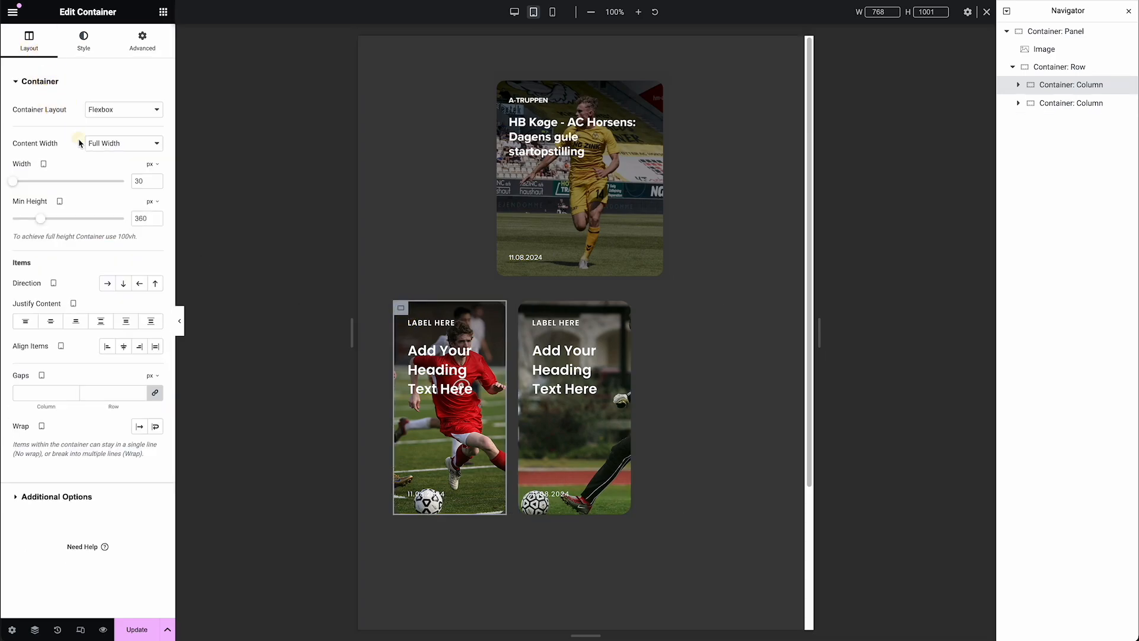
click(152, 165)
click(149, 183)
Select the second card's column container and open its layout settings for the tablet view.
click(1049, 103)
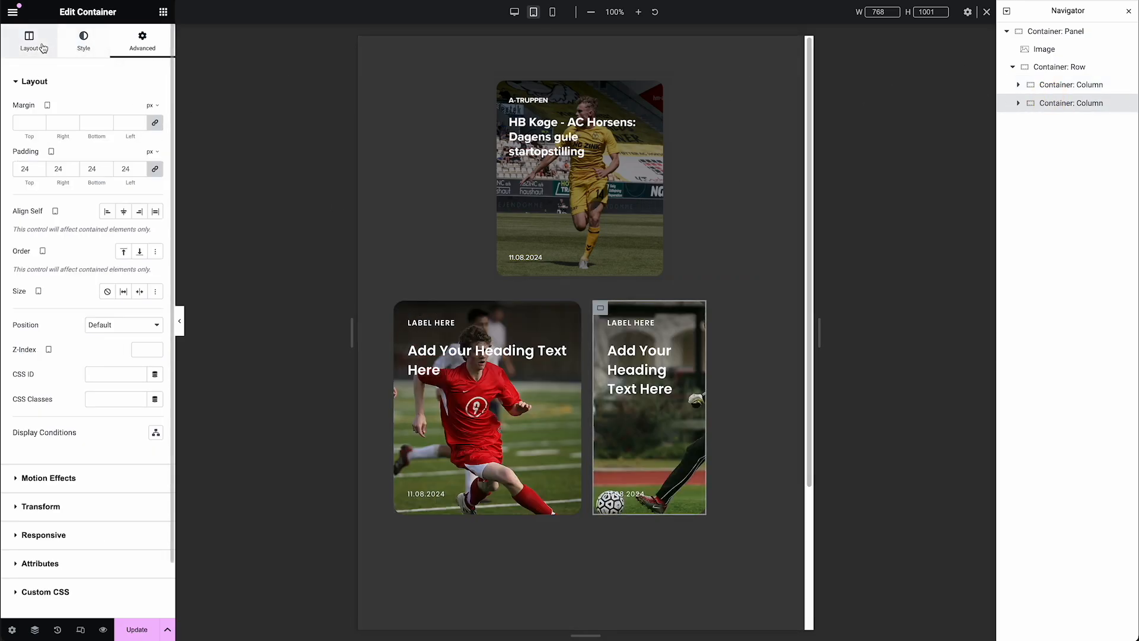
click(42, 48)
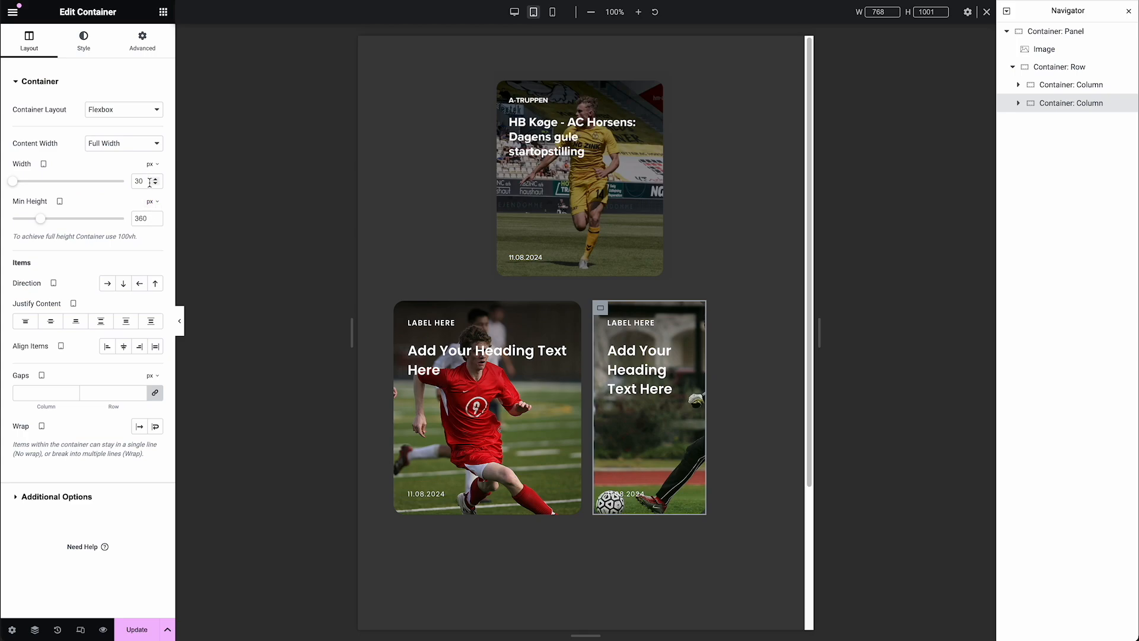